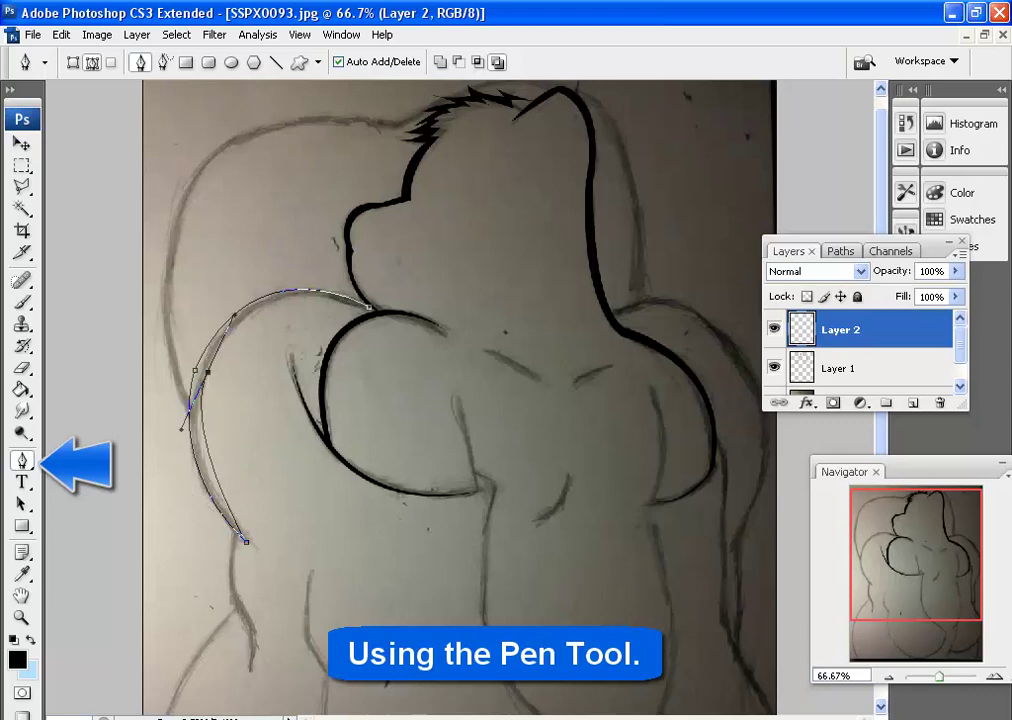
Trace the left shoulder and upper arm with a pen path, fill it black, then delete the path.
drag(219, 349, 236, 281)
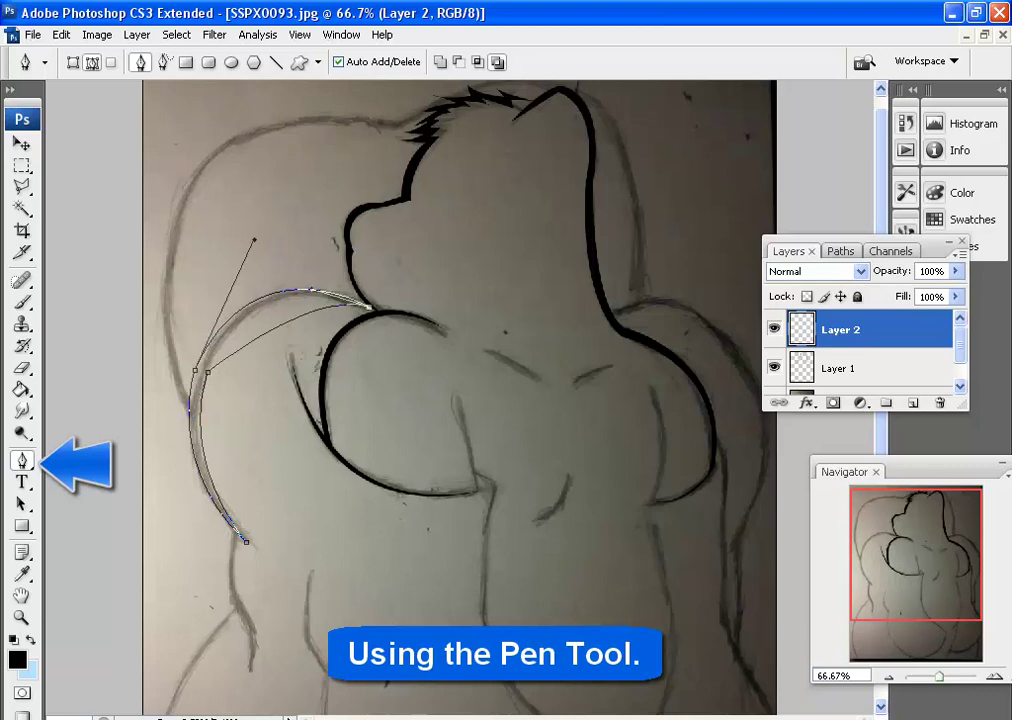
drag(207, 371, 254, 256)
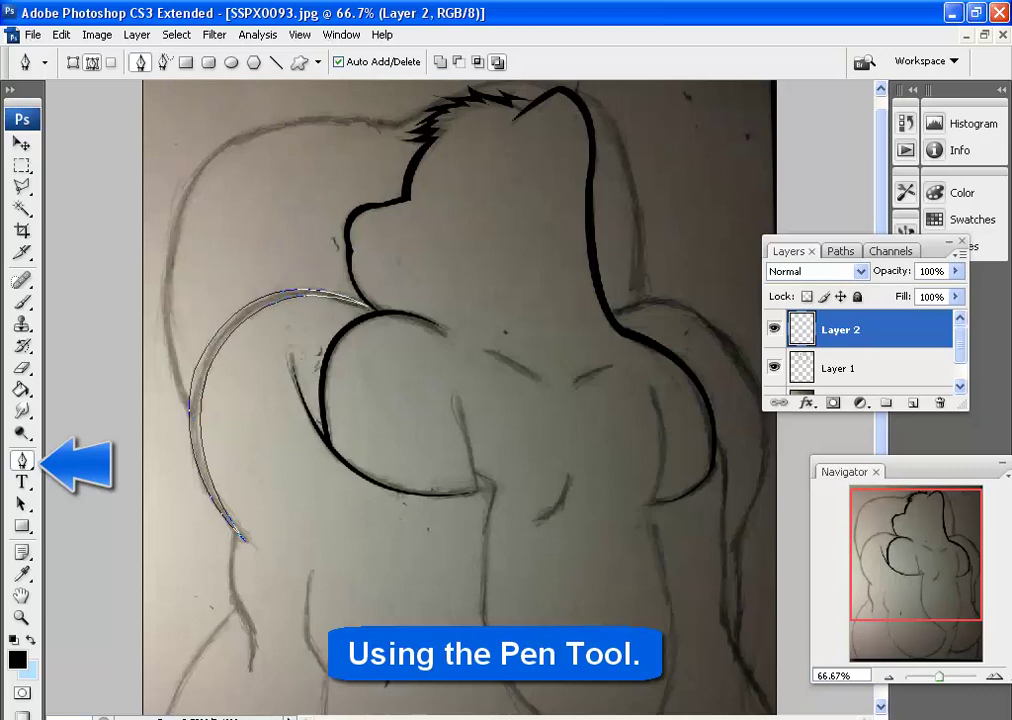
right_click(483, 347)
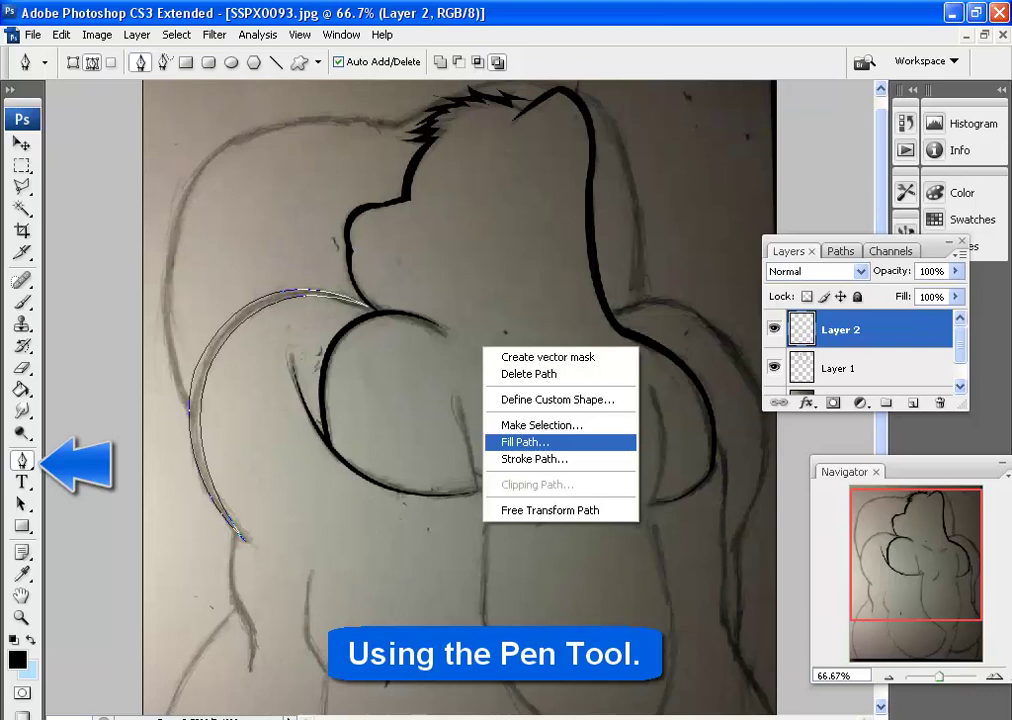
click(525, 441)
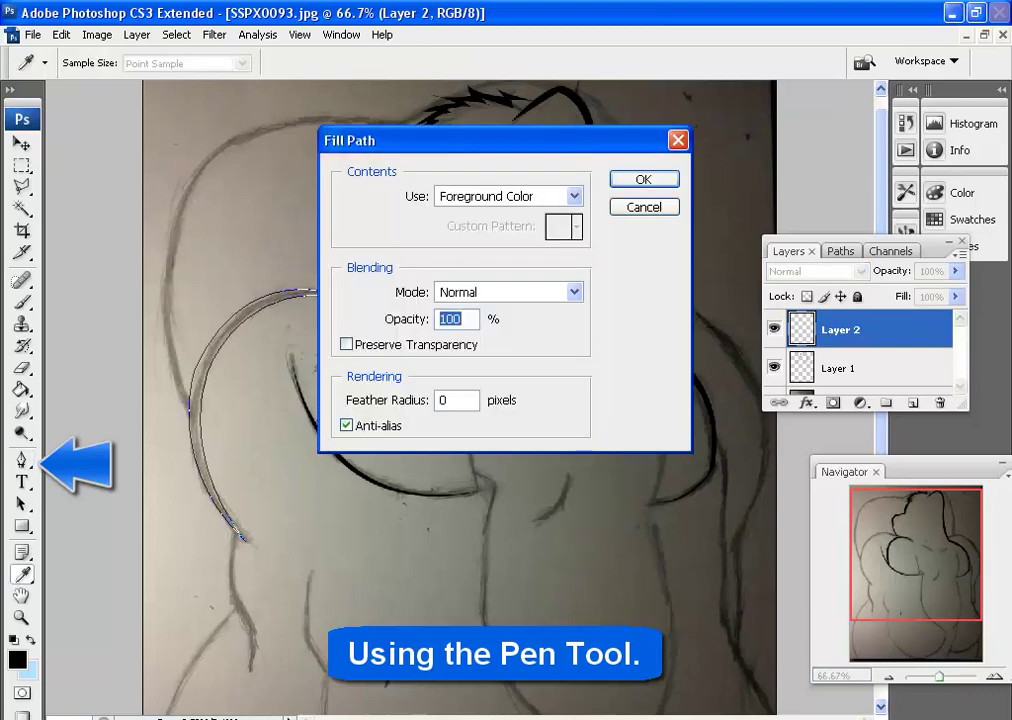
key(Return)
right_click(470, 312)
click(514, 335)
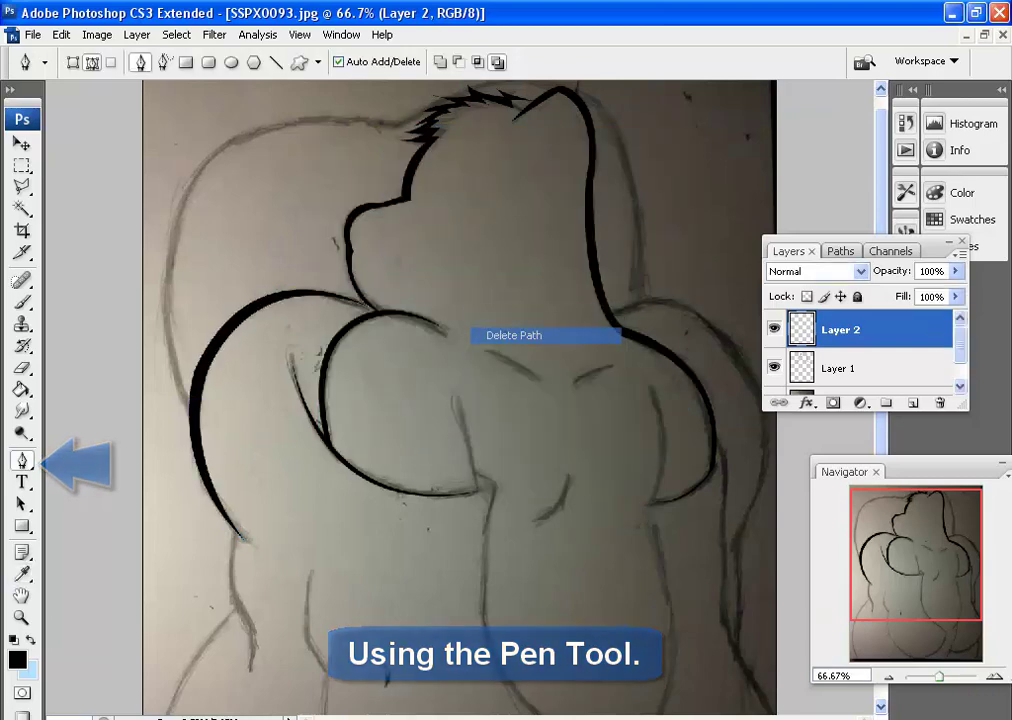
Fill the small waist path with black and zoom out to see the whole figure.
scroll(460, 400, down, 3)
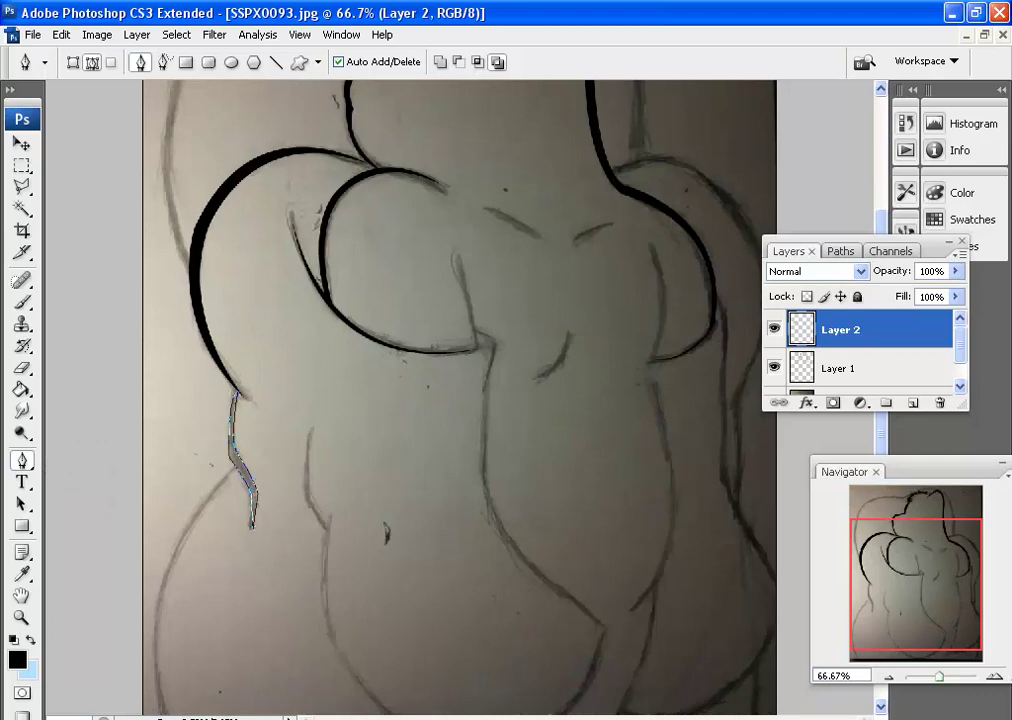
right_click(605, 300)
click(655, 395)
key(Return)
scroll(460, 400, down, 1)
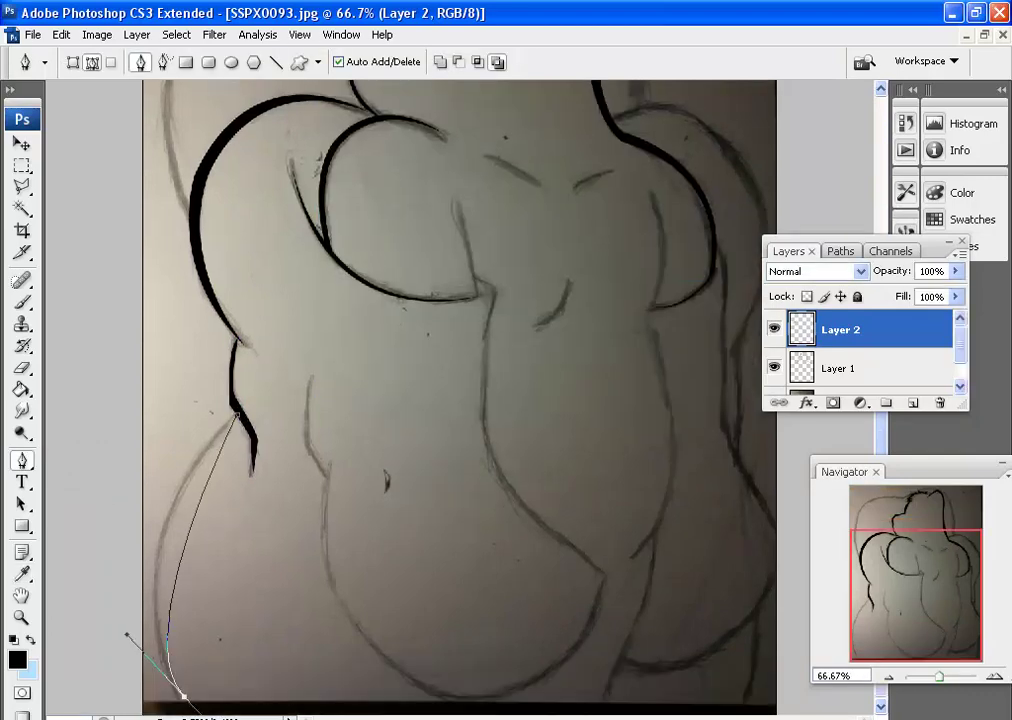
key(ctrl+minus)
key(ctrl+minus)
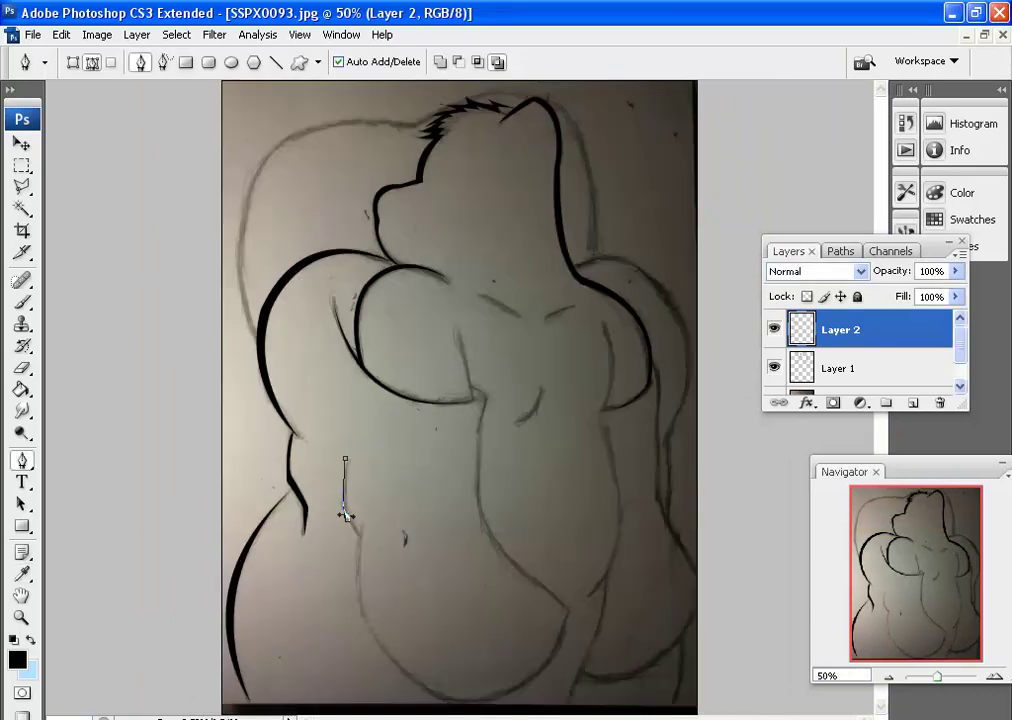
Fill the torso stroke black and draw a closed pen shape along the belly curve.
right_click(352, 527)
key(Return)
drag(573, 609, 576, 576)
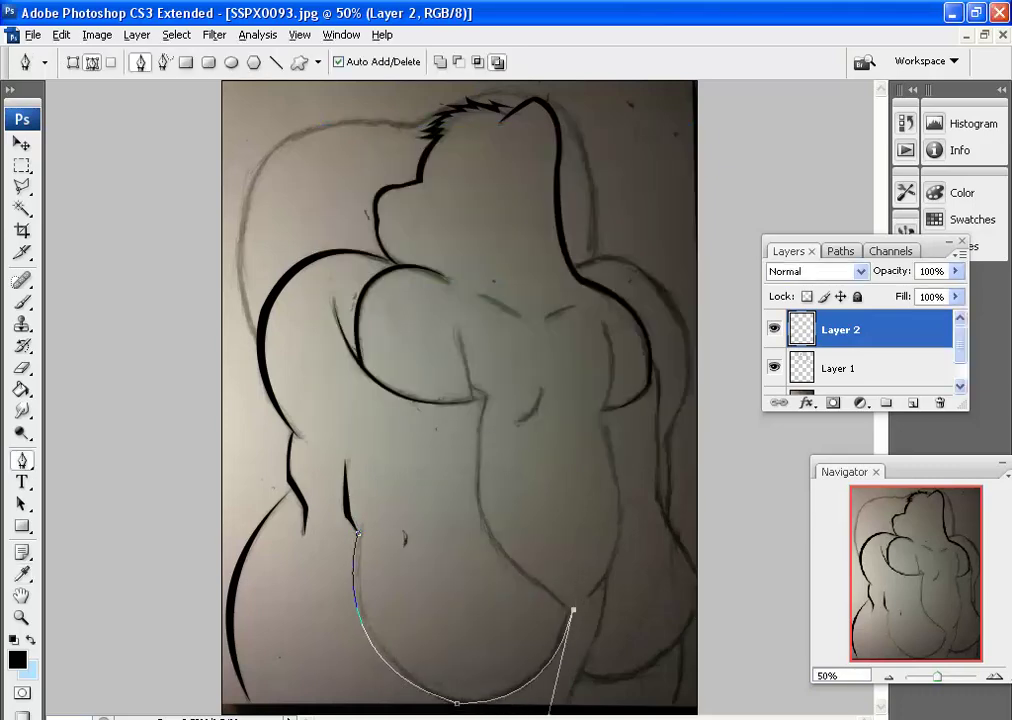
drag(476, 426, 474, 296)
drag(556, 609, 671, 671)
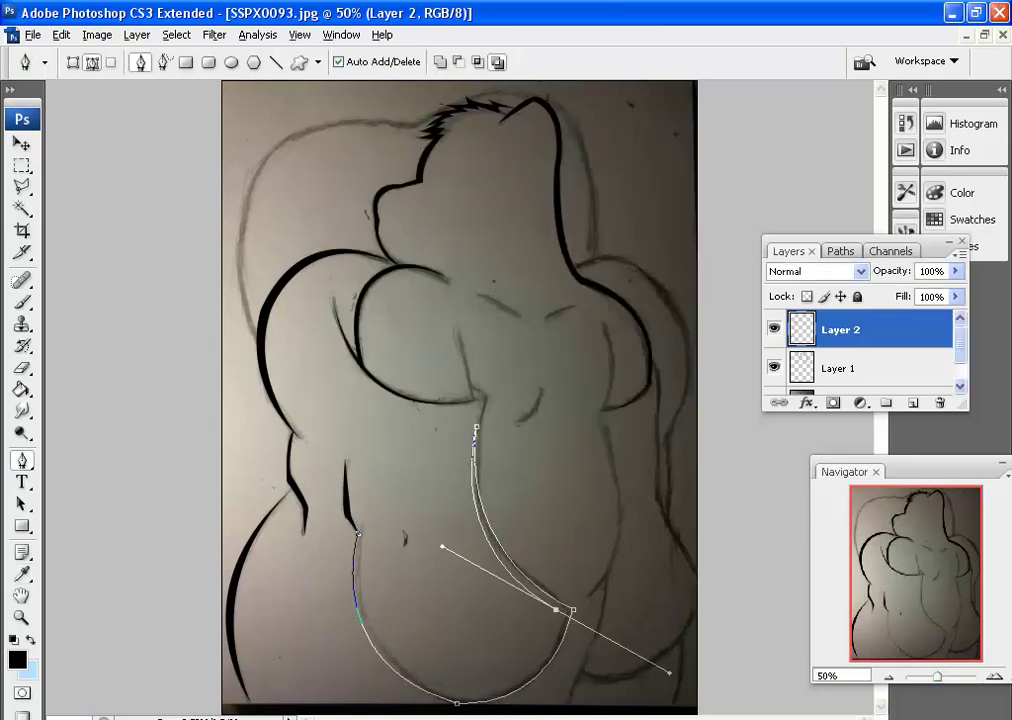
click(457, 697)
drag(357, 532, 323, 662)
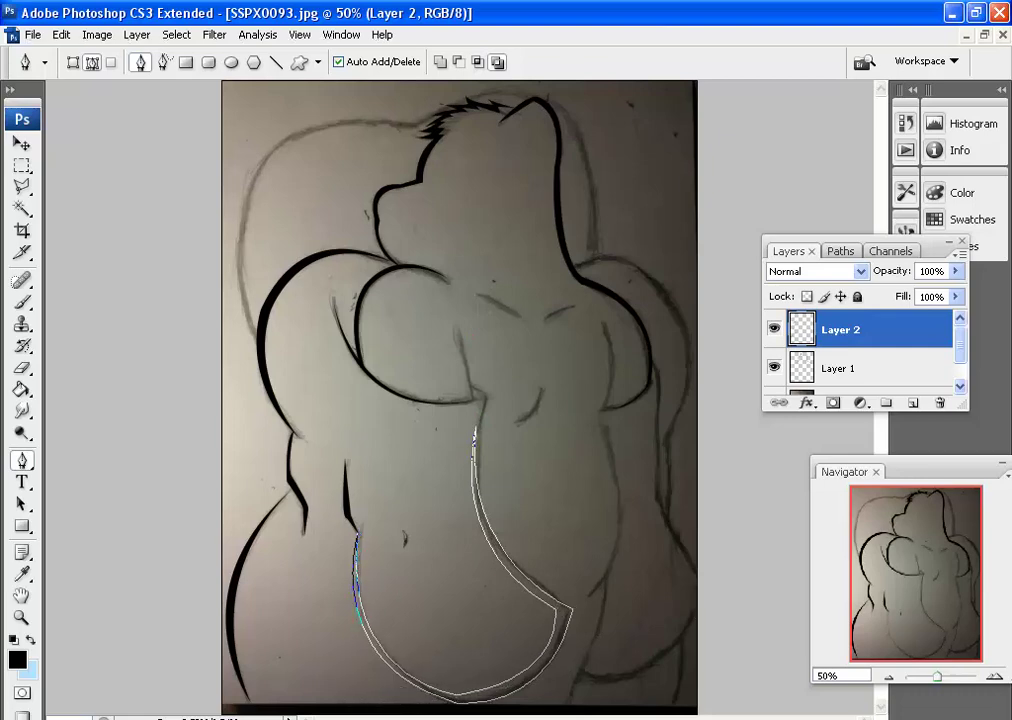
Fill the belly shape with black and delete the leftover chest path.
right_click(396, 470)
click(437, 565)
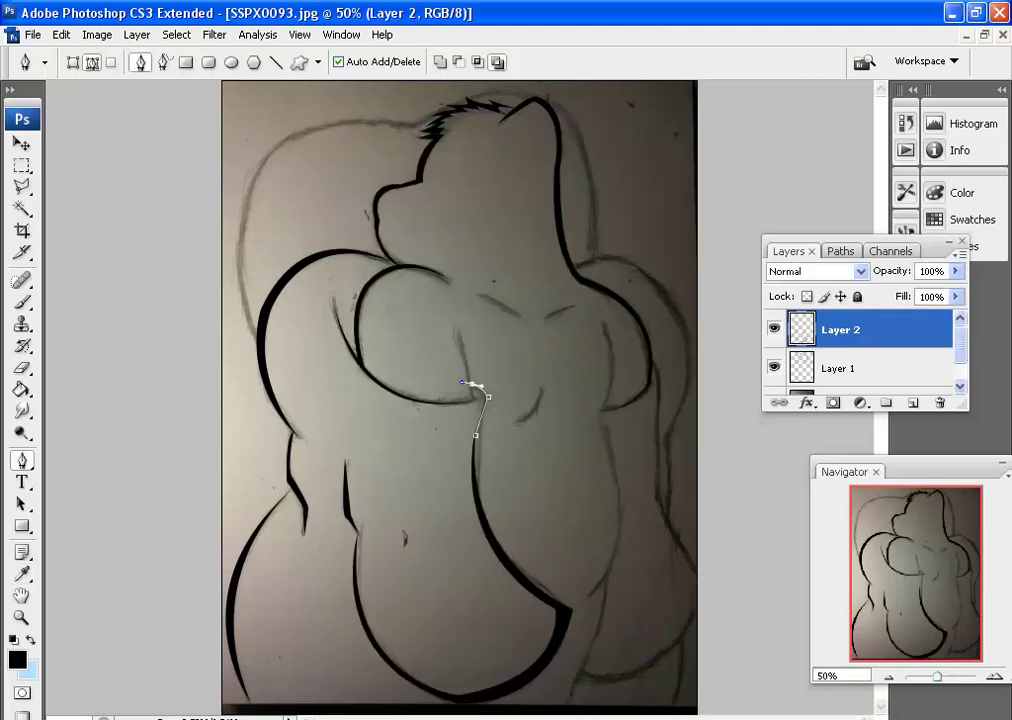
right_click(628, 166)
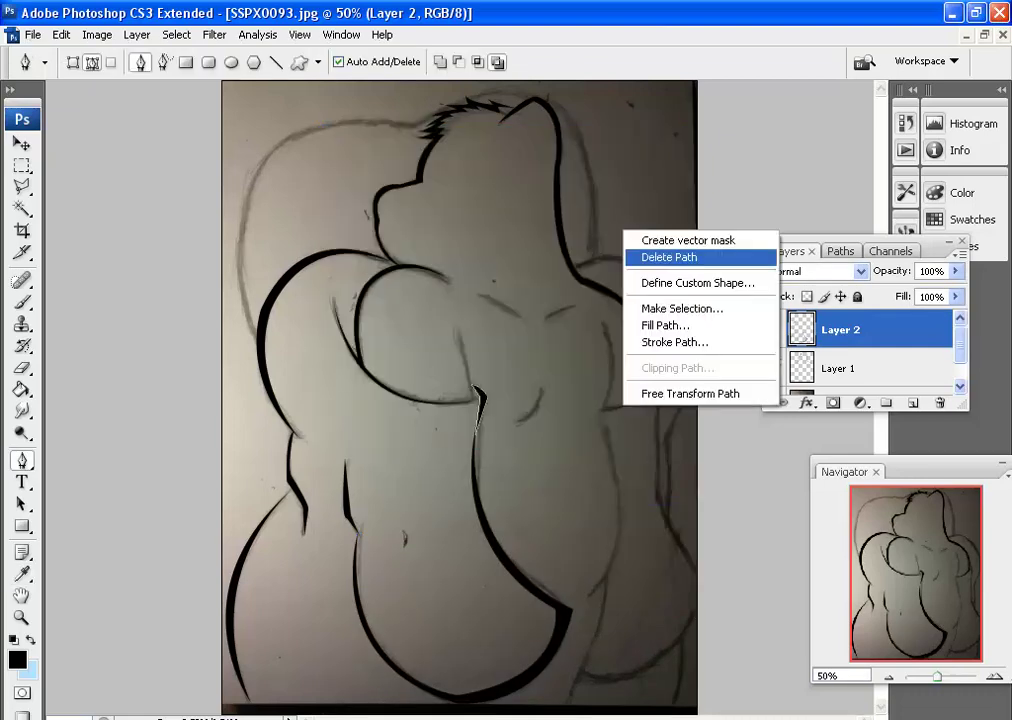
click(678, 266)
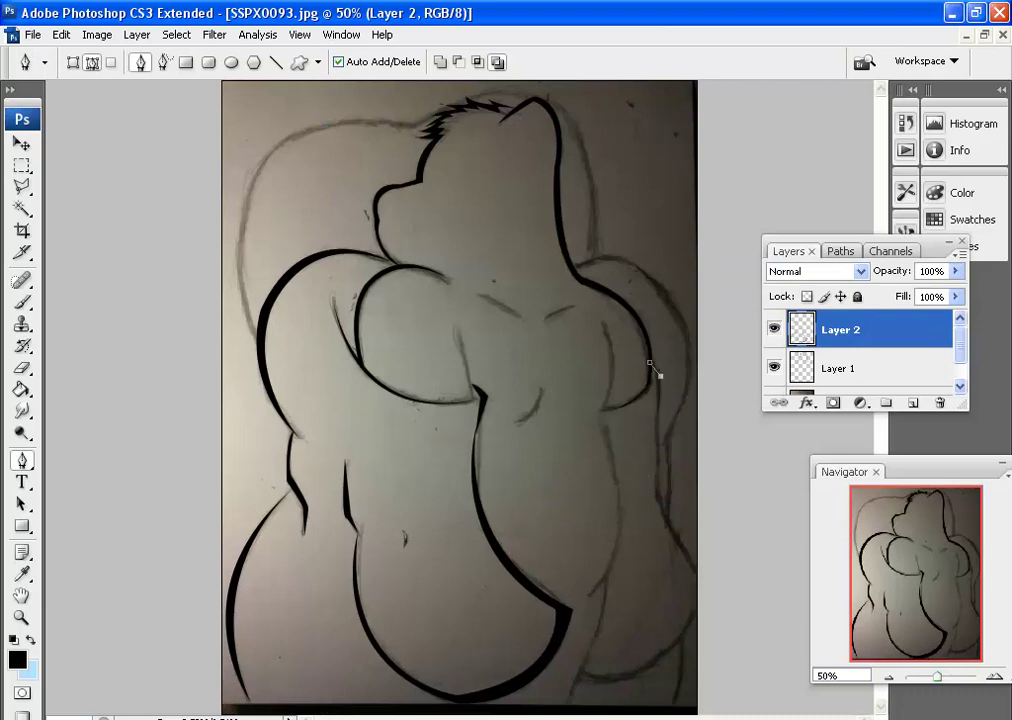
Draw a curved pen path down the figure's right side to the lower hip.
click(581, 674)
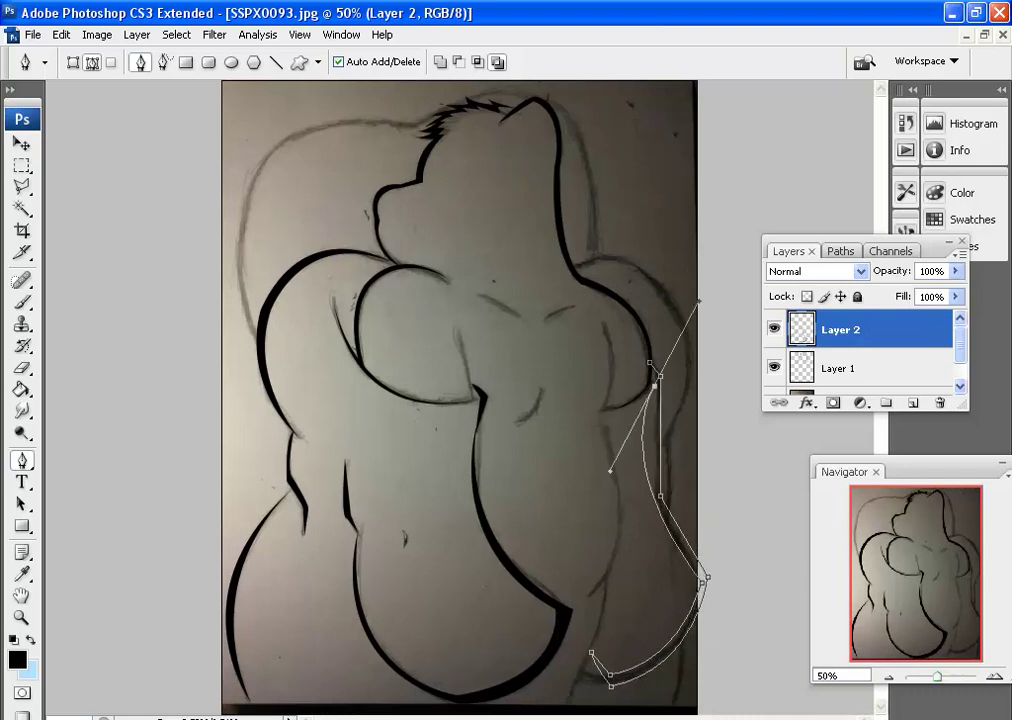
drag(727, 500, 745, 203)
key(ctrl+alt+z)
key(ctrl+alt+z)
key(ctrl+alt+z)
drag(712, 580, 794, 618)
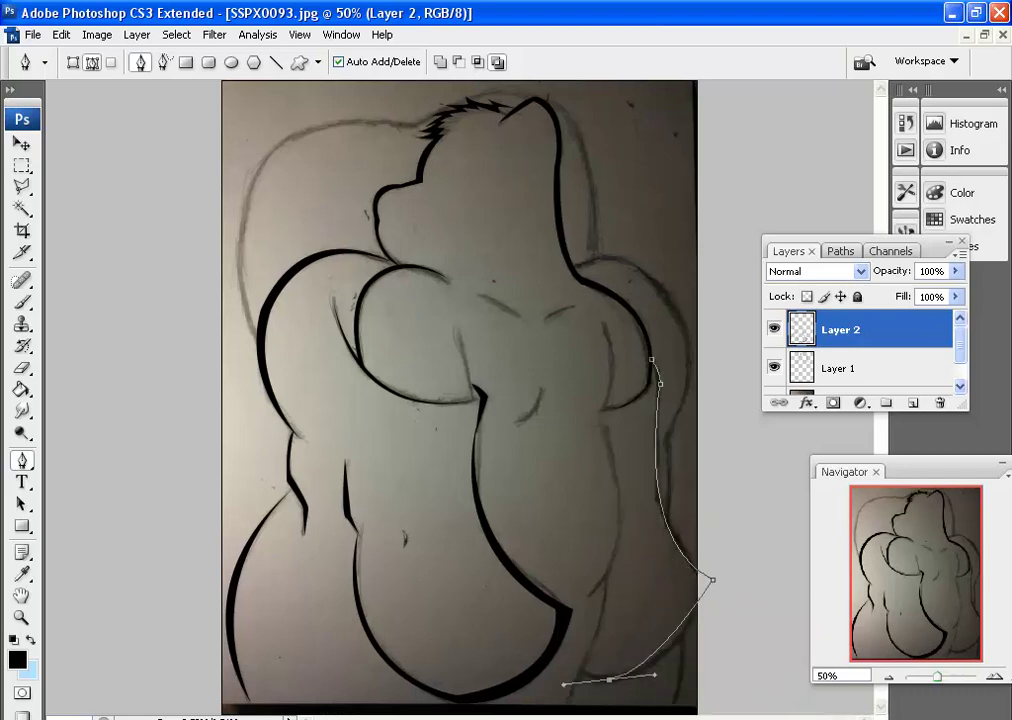
drag(565, 685, 704, 691)
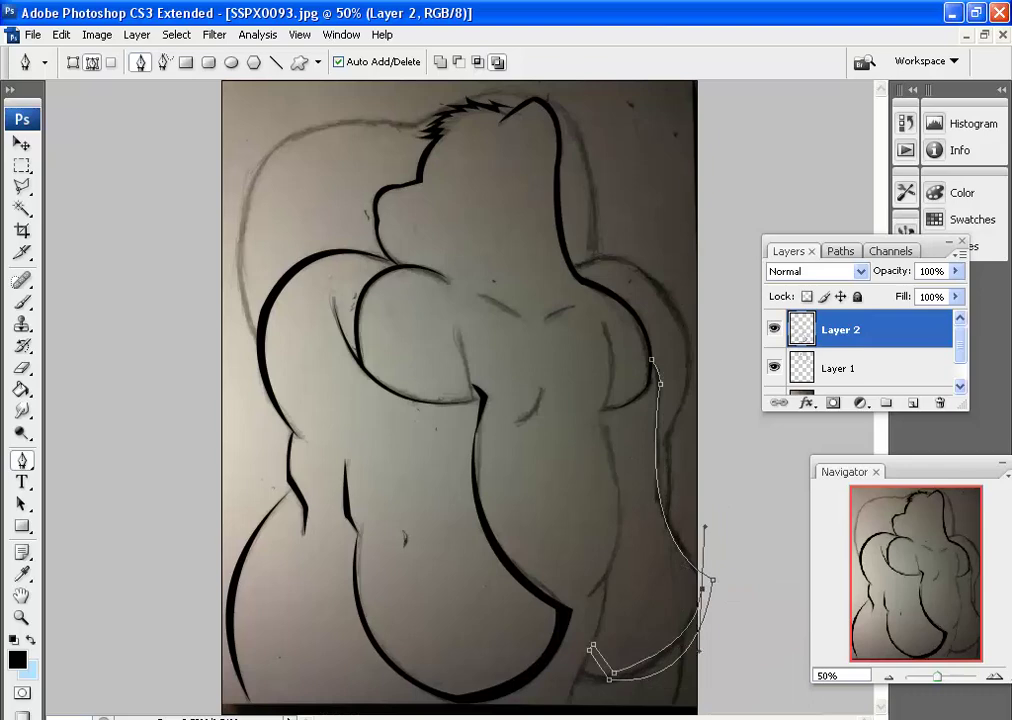
Fill the right hip path with black.
right_click(516, 440)
click(555, 521)
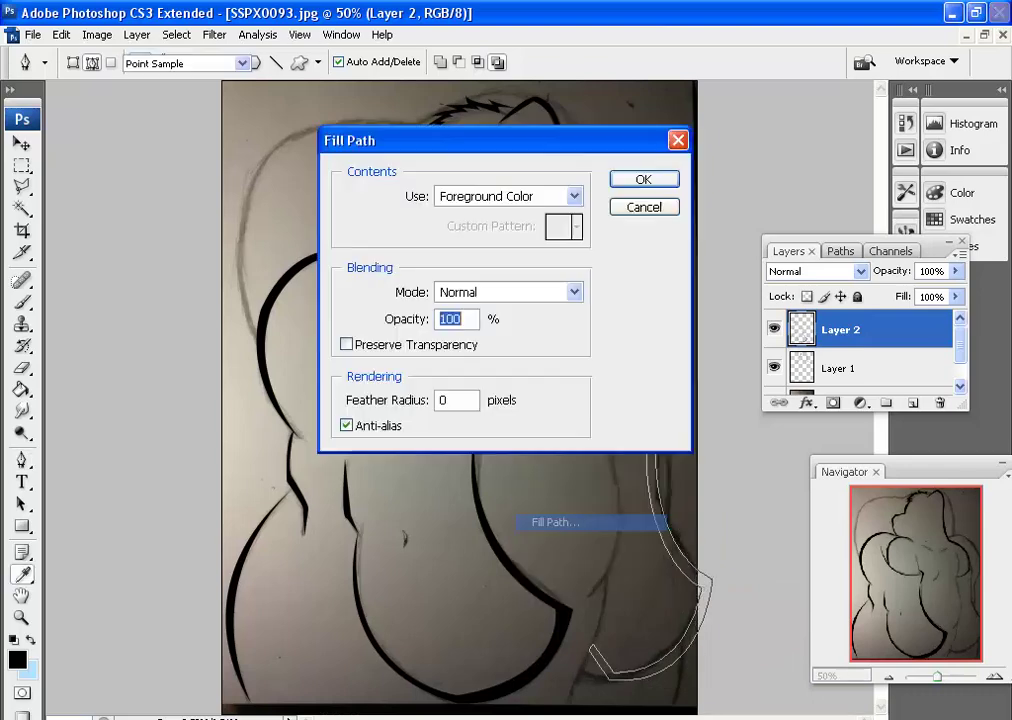
key(Return)
Widen the canvas through Canvas Size three times in a row.
key(alt+i)
key(s)
key(Return)
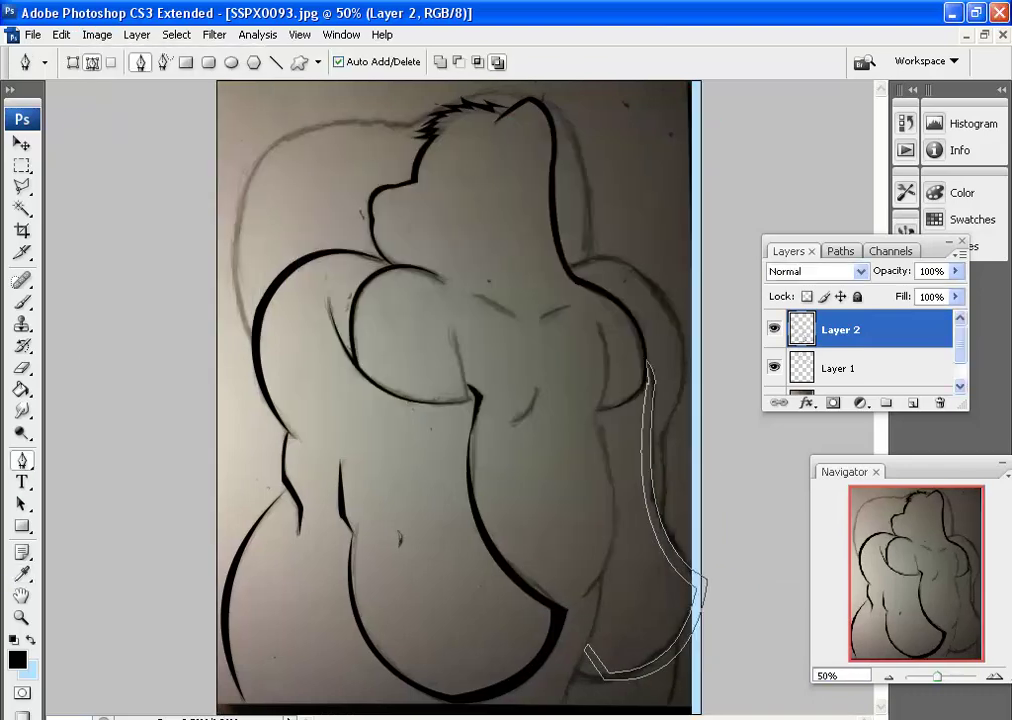
key(alt+i)
key(s)
key(Return)
key(alt+i)
key(s)
key(Return)
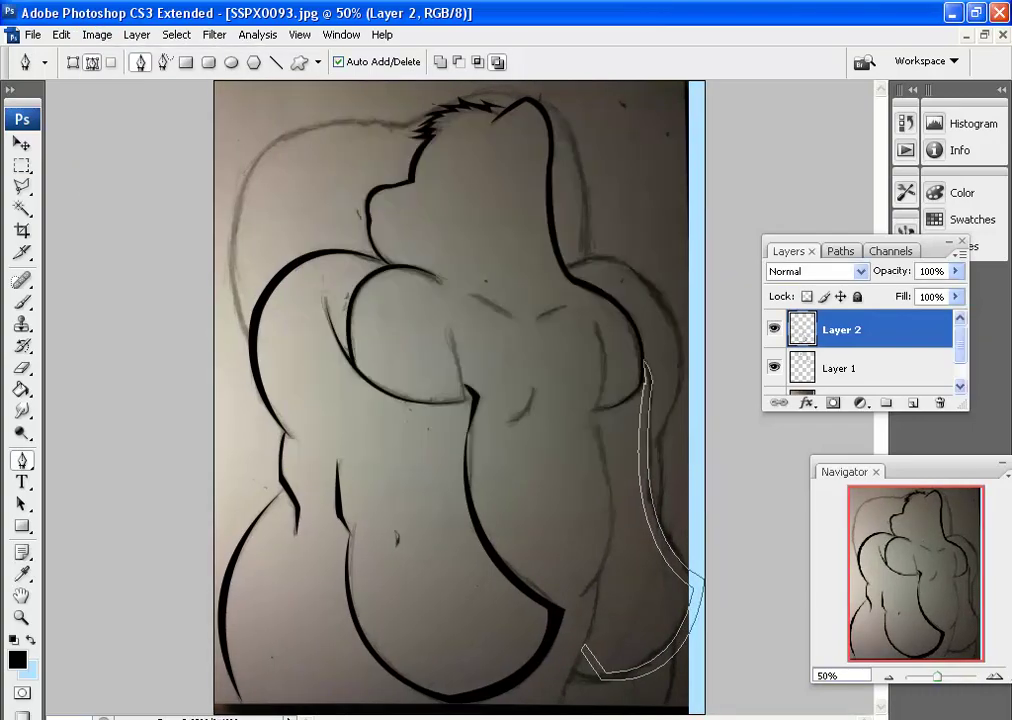
key(alt+e)
key(Escape)
key(Escape)
Fill the right hip path black again and adjust the canvas size once more.
right_click(502, 200)
click(542, 296)
key(Return)
key(alt+i)
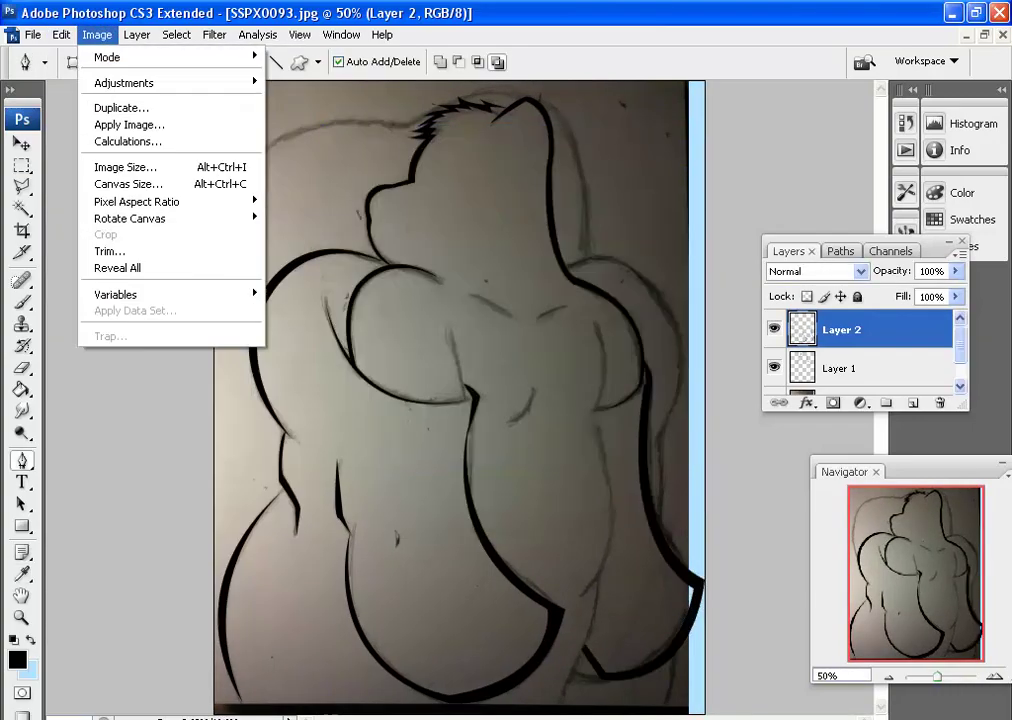
key(s)
key(Return)
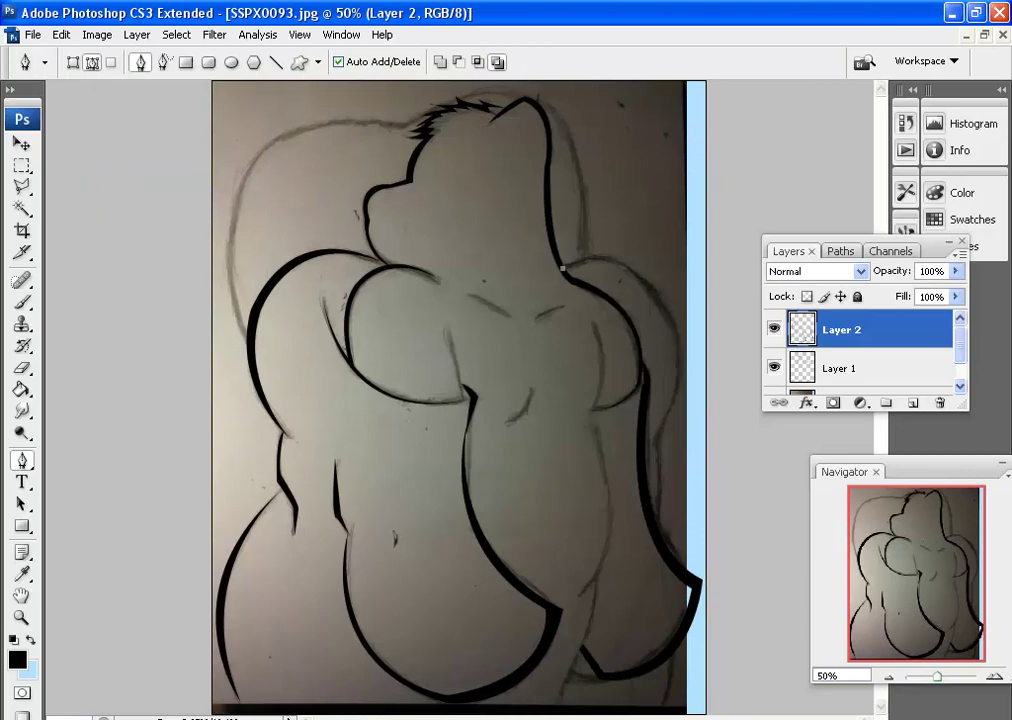
Draw a curved path around the right shoulder and down the arm, and fill it black.
drag(661, 442, 576, 696)
key(ctrl+z)
drag(658, 283, 700, 332)
drag(661, 442, 605, 544)
drag(718, 339, 692, 338)
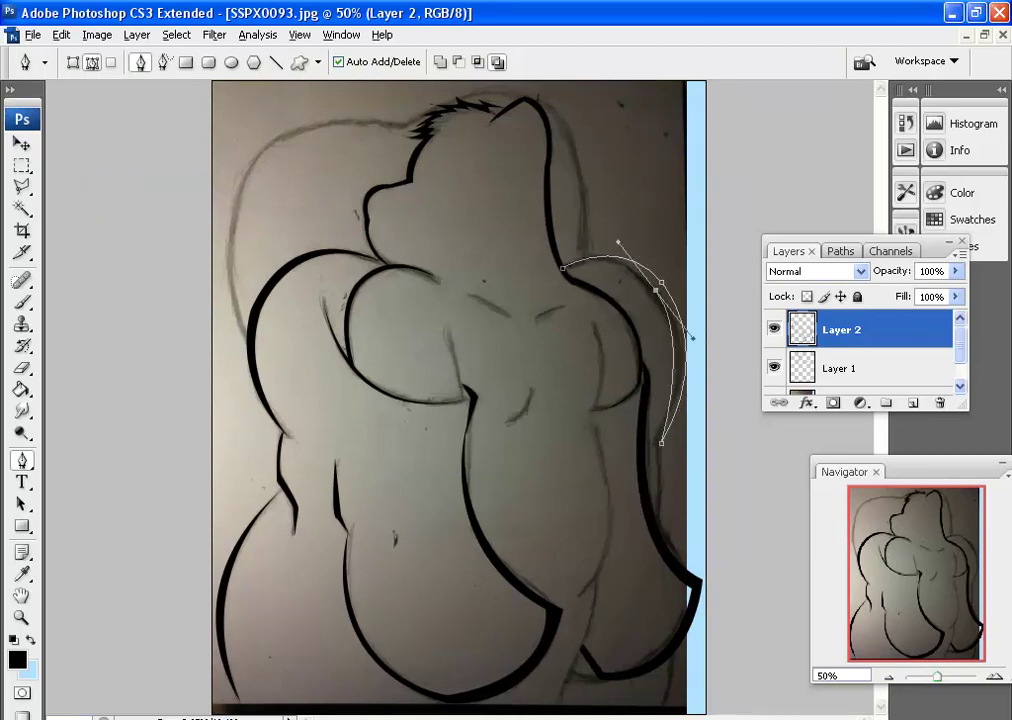
right_click(598, 192)
click(638, 288)
key(Return)
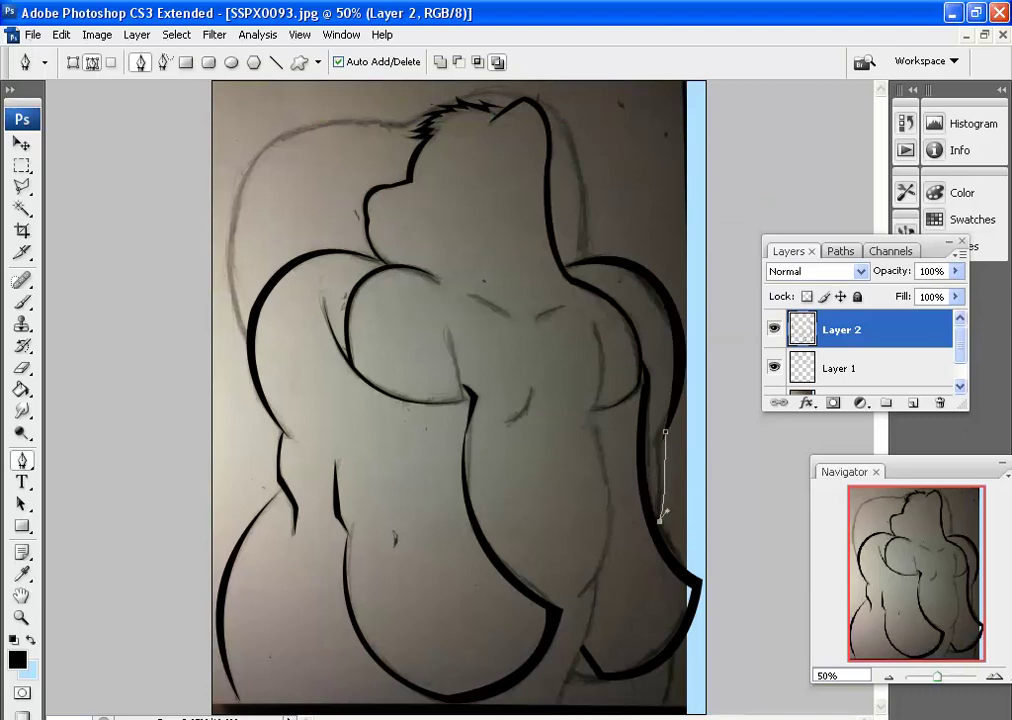
Turn the current path into a selection, zoom out, and switch to Layer 1.
right_click(602, 342)
key(Escape)
key(ctrl+minus)
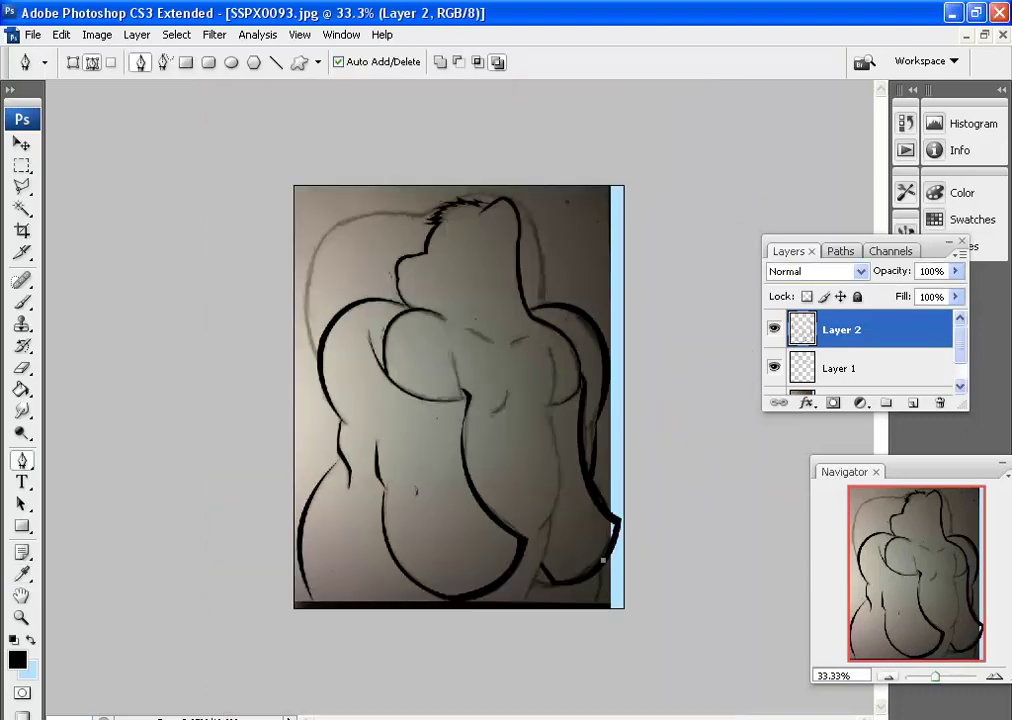
right_click(472, 443)
click(520, 519)
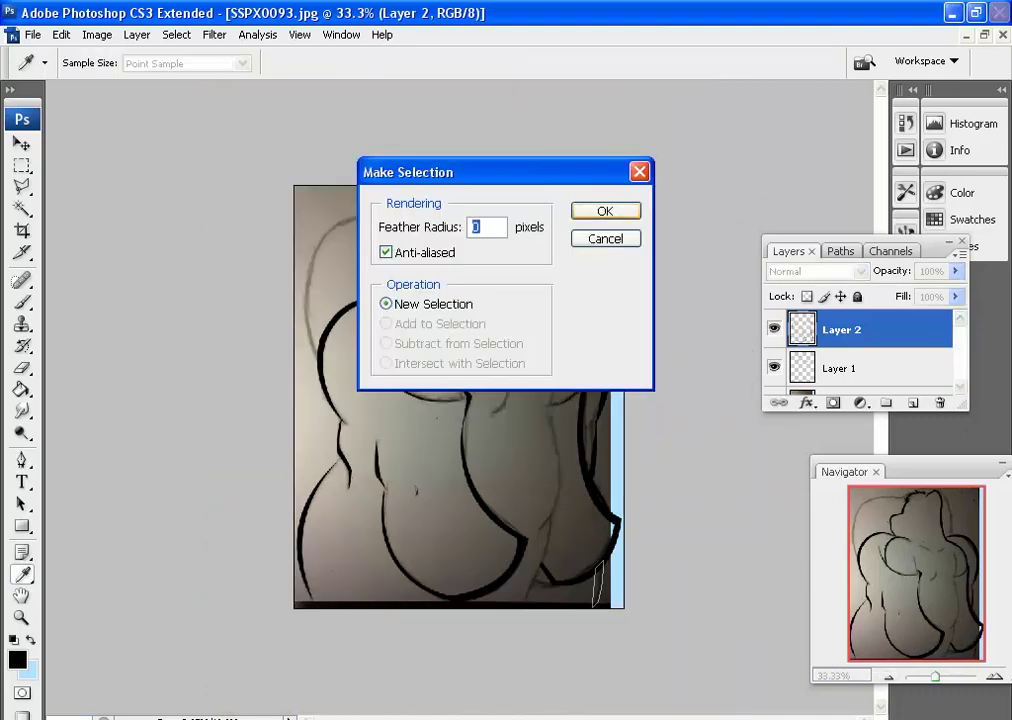
click(599, 234)
right_click(472, 443)
key(Escape)
click(840, 368)
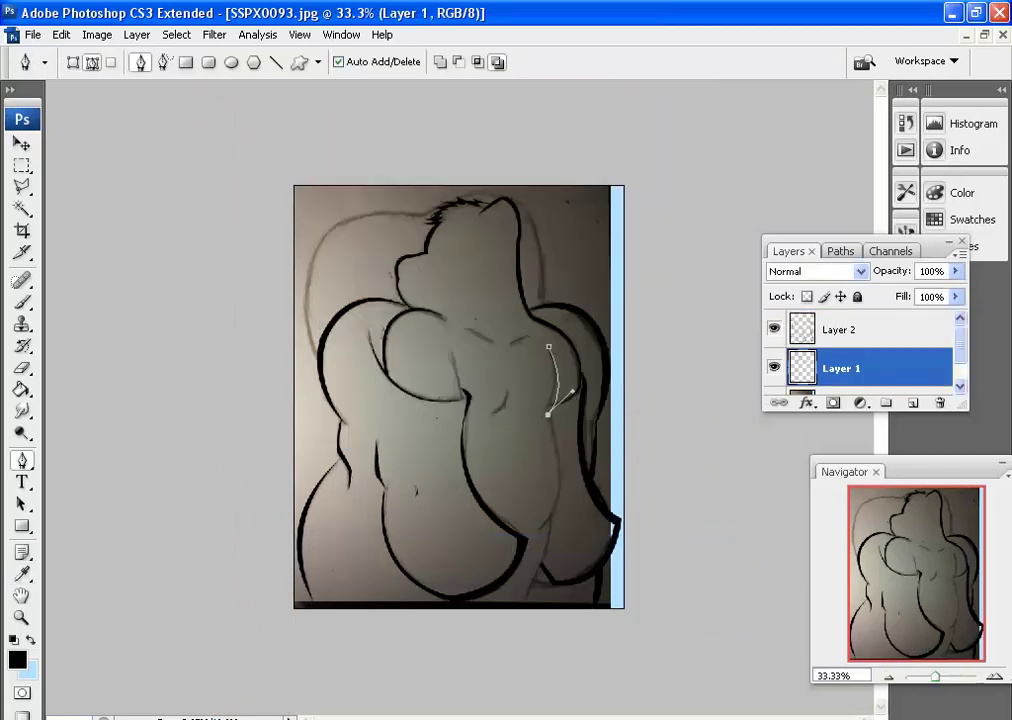
Fill the right-side lower torso paths with solid black.
right_click(481, 314)
key(Escape)
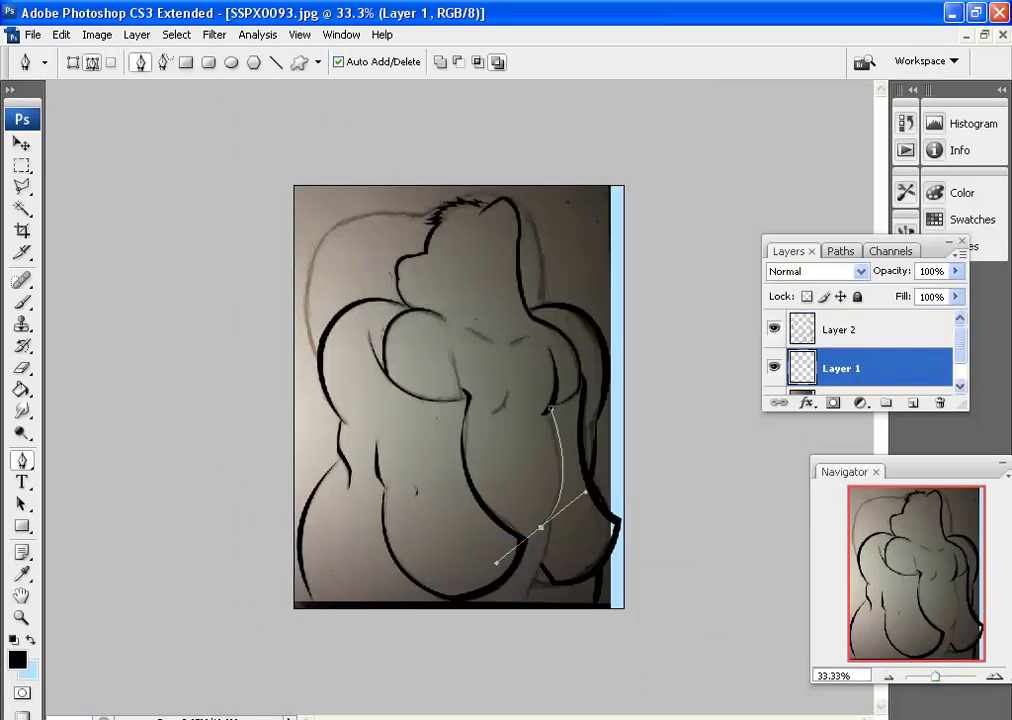
right_click(447, 375)
click(500, 460)
key(Return)
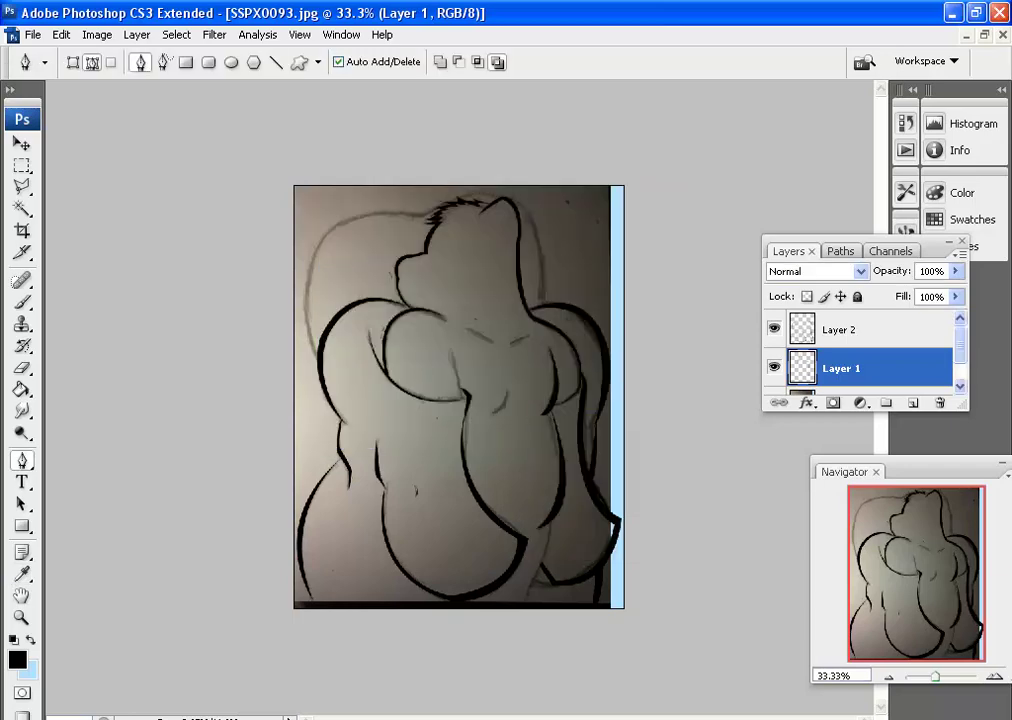
right_click(425, 440)
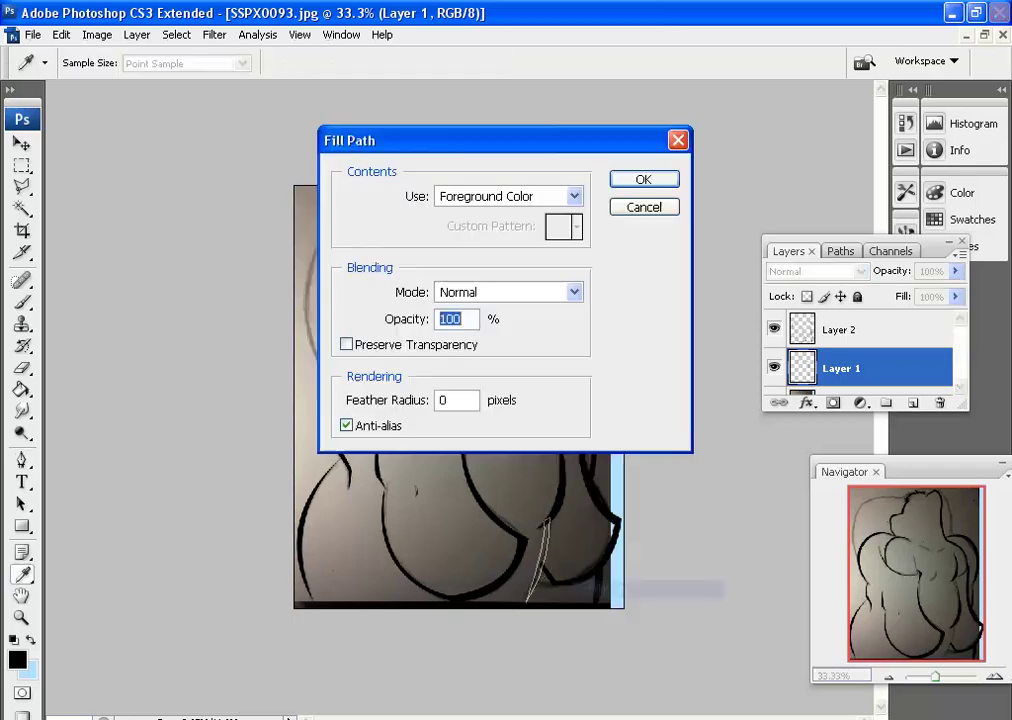
key(Return)
Zoom in to 50% and fill the small torso path with black.
key(ctrl+plus)
right_click(519, 312)
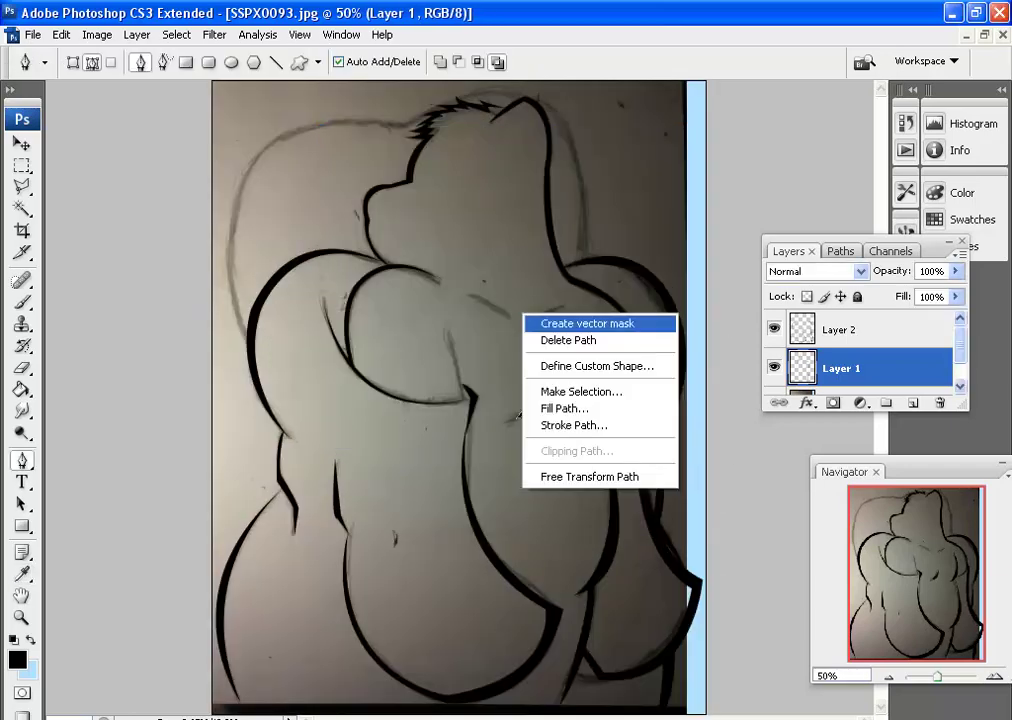
click(560, 402)
key(Return)
Curve a pen path over the top and upper right of the head.
drag(502, 90, 391, 90)
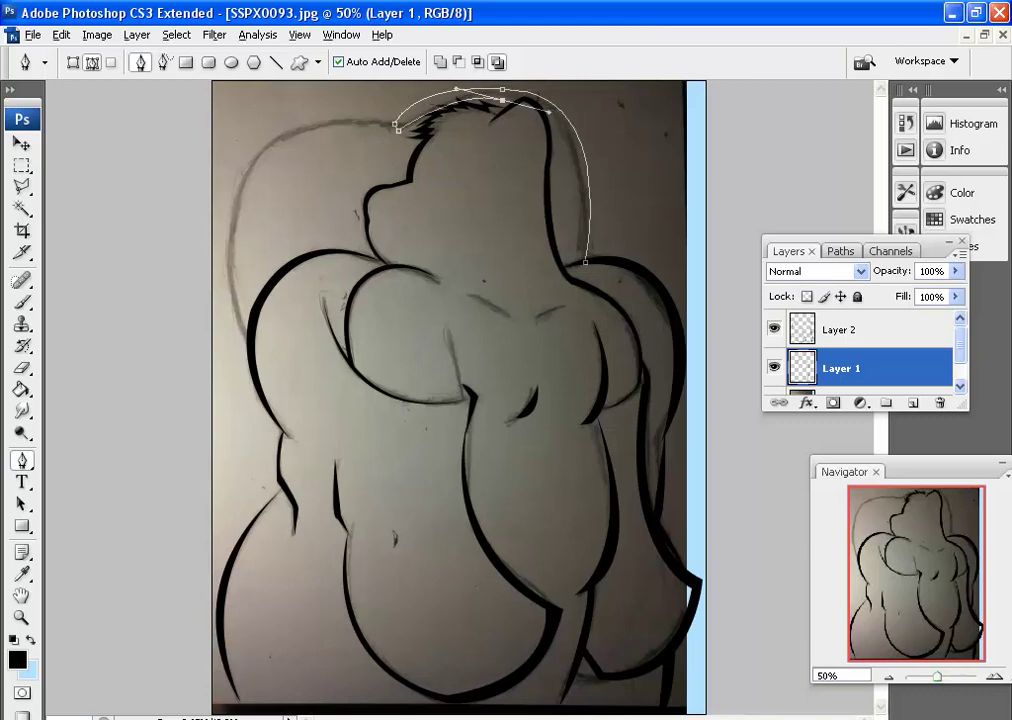
drag(552, 118, 626, 164)
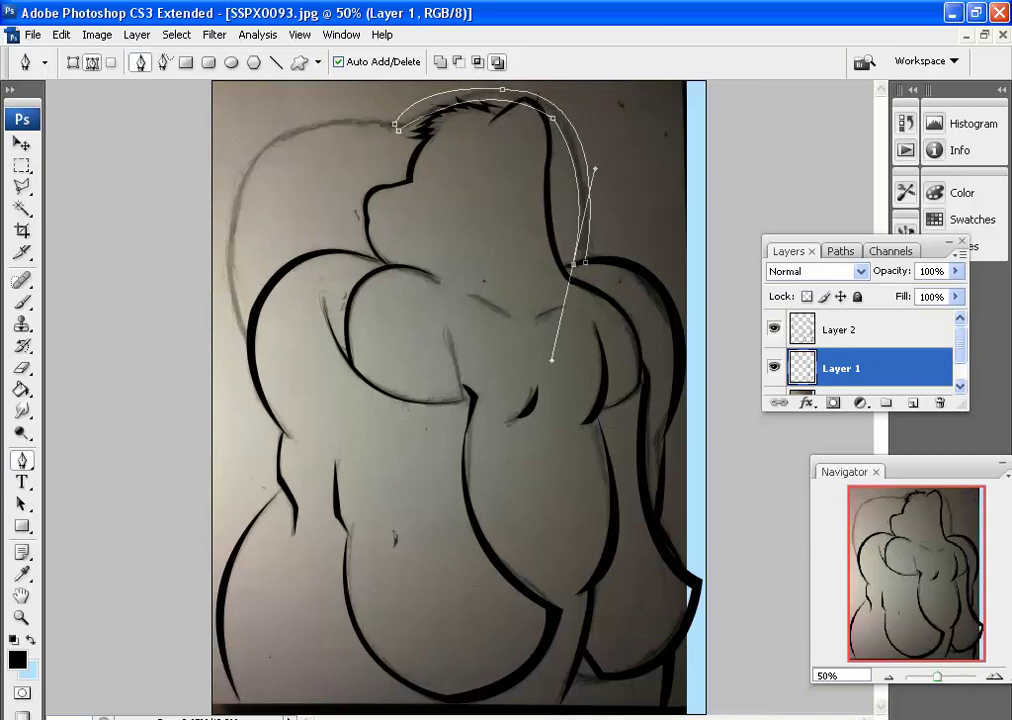
drag(552, 360, 575, 268)
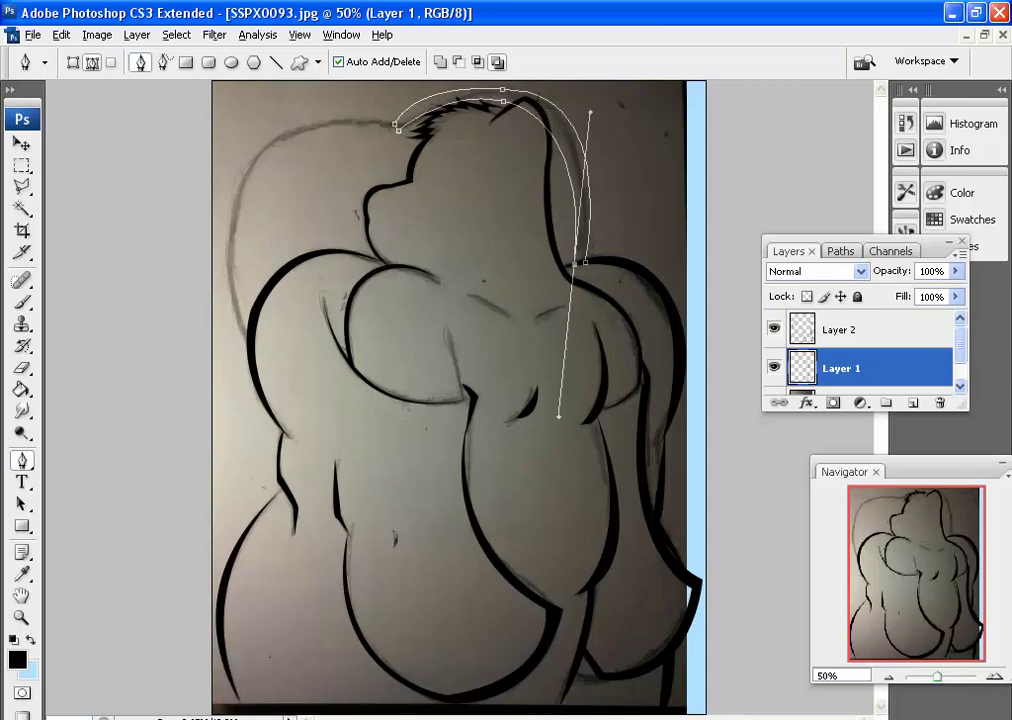
Shrink the eraser, zoom to 66.67%, and start a pen path down the hair's left edge.
key(ctrl+plus)
key(e)
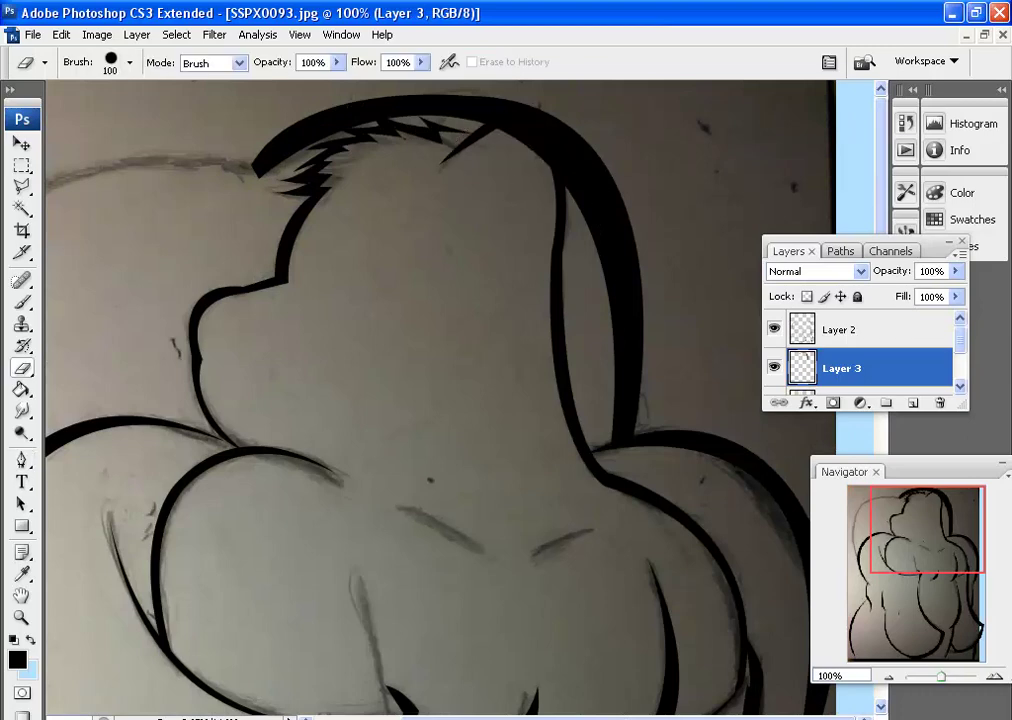
key(4)
key(9)
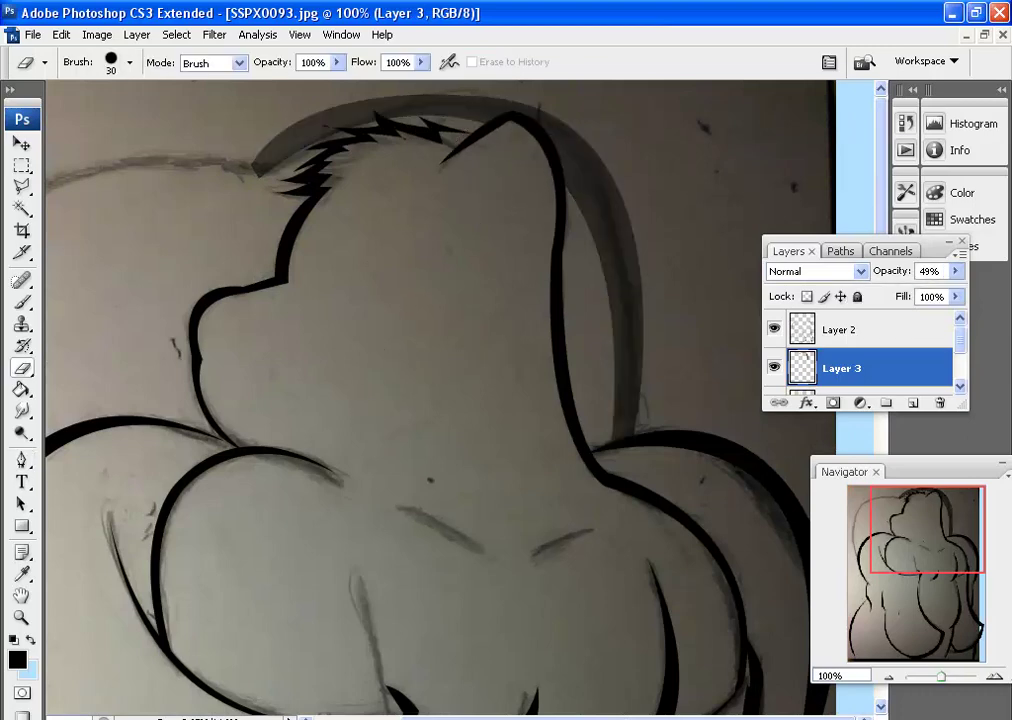
key(ctrl+minus)
key(0)
key(p)
click(378, 146)
click(180, 413)
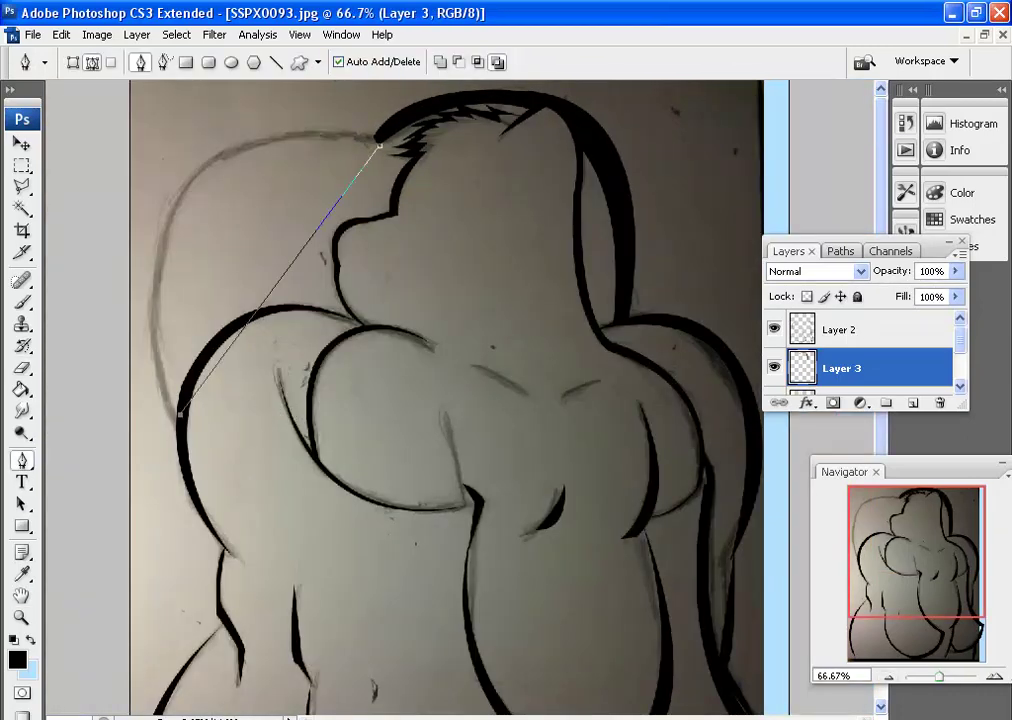
Close the hair's left-edge path, fill it black, and discard an unfinished right-edge path.
click(180, 432)
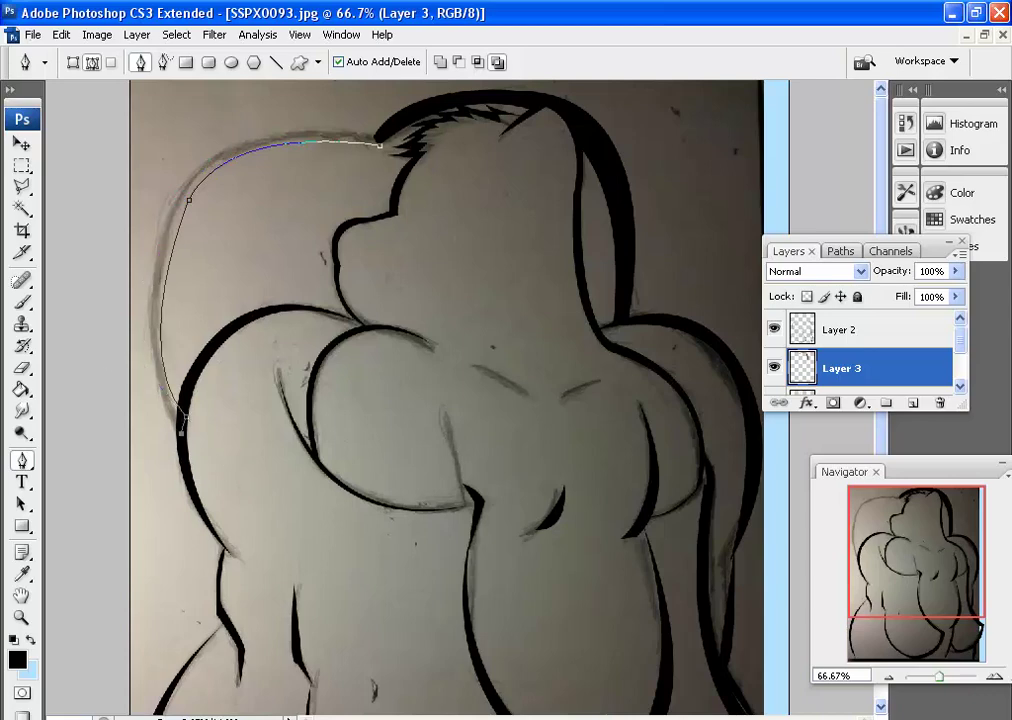
mouse_move(183, 185)
mouse_down()
mouse_move(91, 257)
mouse_move(90, 343)
mouse_up()
drag(378, 146, 445, 158)
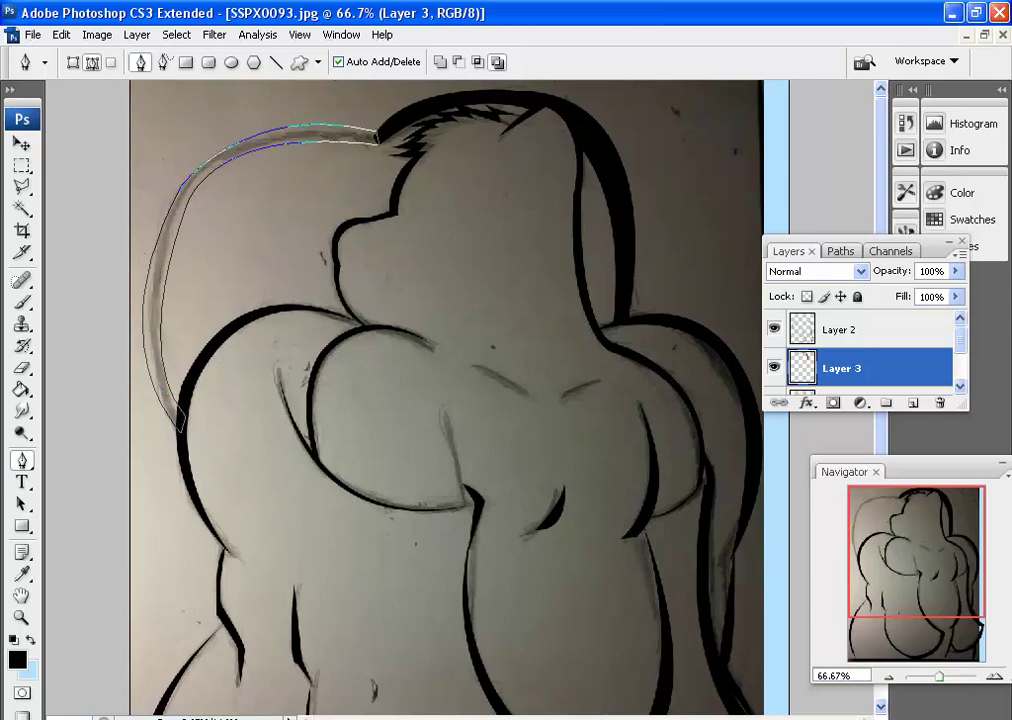
right_click(452, 224)
click(495, 248)
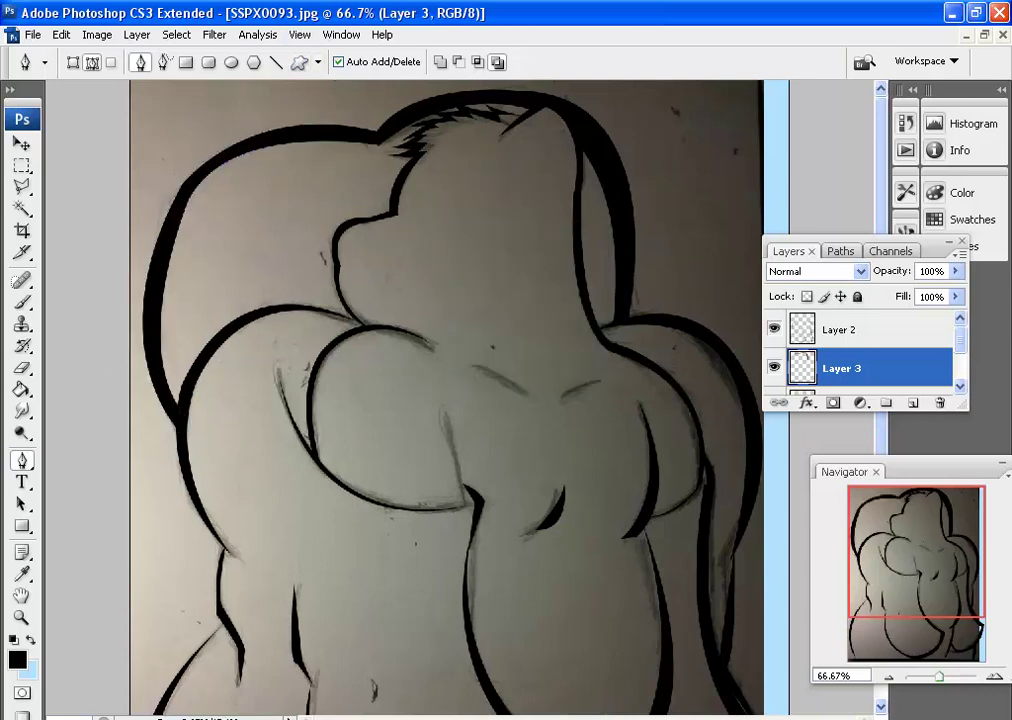
drag(614, 248, 604, 368)
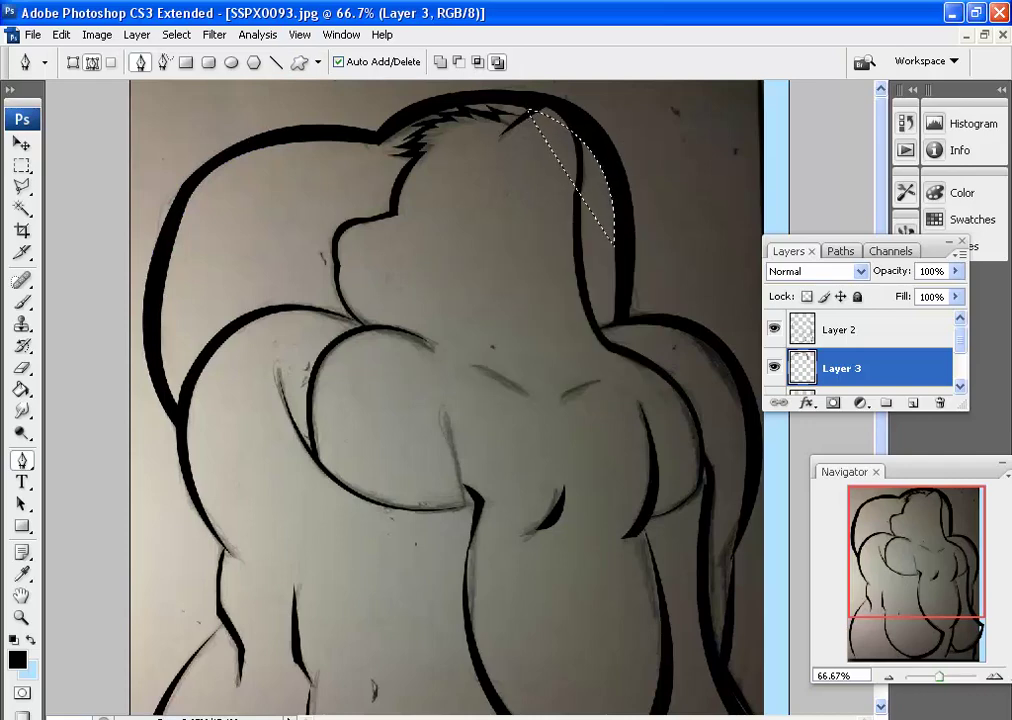
key(Delete)
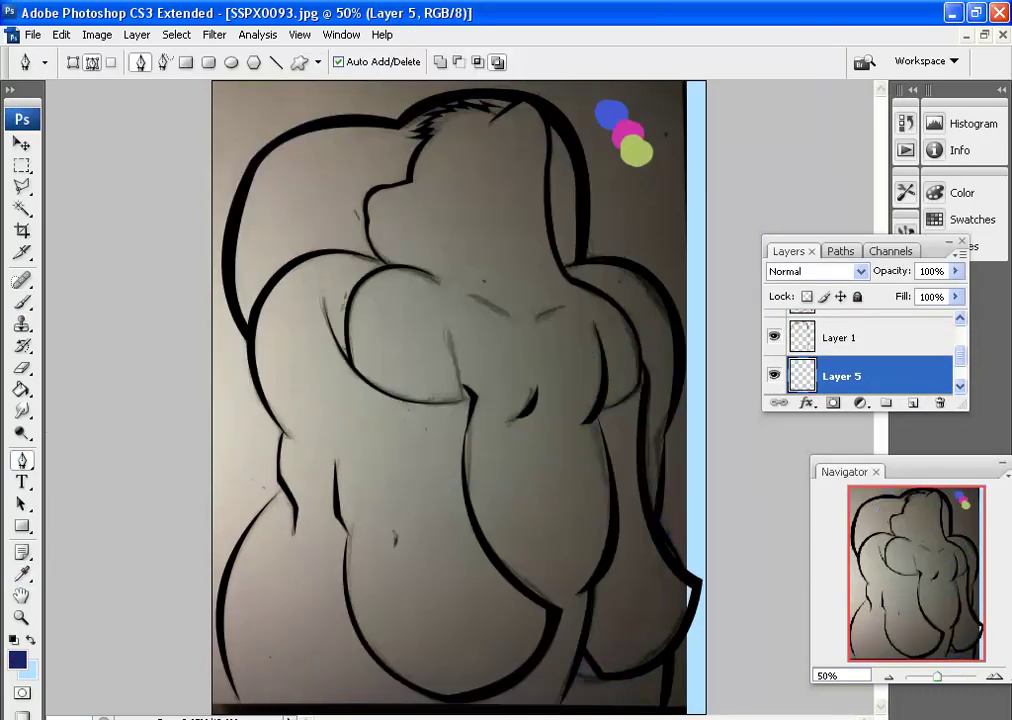
Paint navy blue into the hair and down the shoulder and back, resizing the brush between 250 and 90.
mouse_move(245, 237)
mouse_down()
mouse_move(262, 226)
mouse_move(383, 249)
mouse_move(346, 175)
mouse_move(429, 124)
mouse_move(438, 266)
mouse_up()
key(bracketright)
key(bracketright)
key(bracketright)
key(bracketleft)
key(bracketleft)
key(bracketleft)
mouse_move(429, 350)
mouse_down()
mouse_move(440, 373)
mouse_move(368, 332)
mouse_move(478, 357)
mouse_move(420, 430)
mouse_up()
Hide the blue layer and, on Layer 1 at 100%, fill the chest crease path black.
click(773, 375)
click(840, 337)
key(ctrl+alt+0)
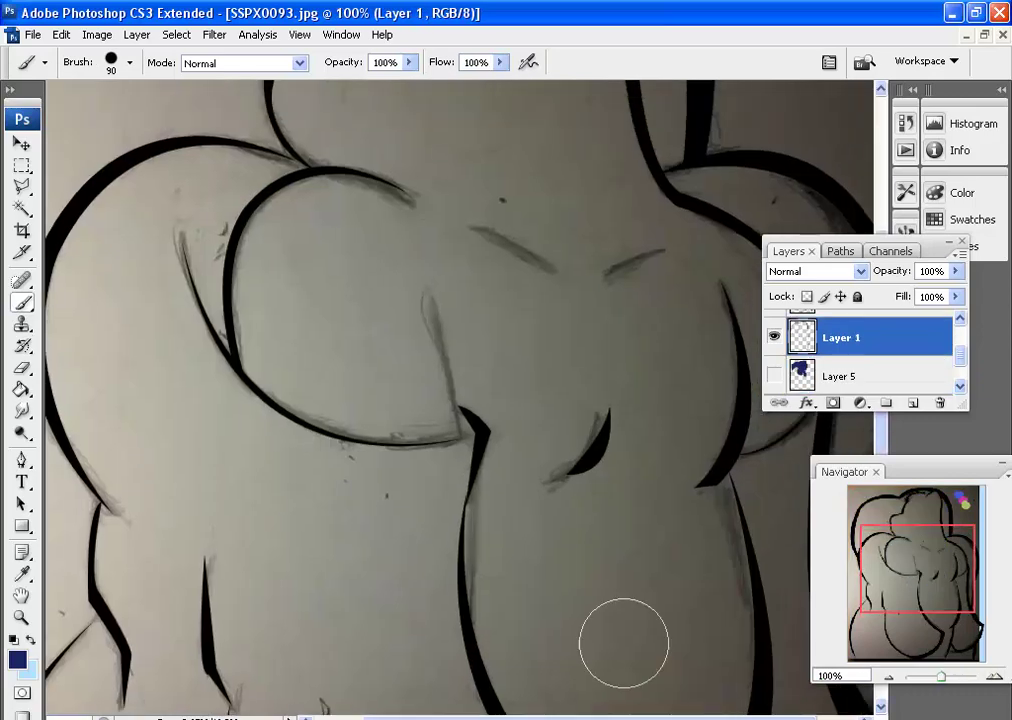
click(27, 668)
key(p)
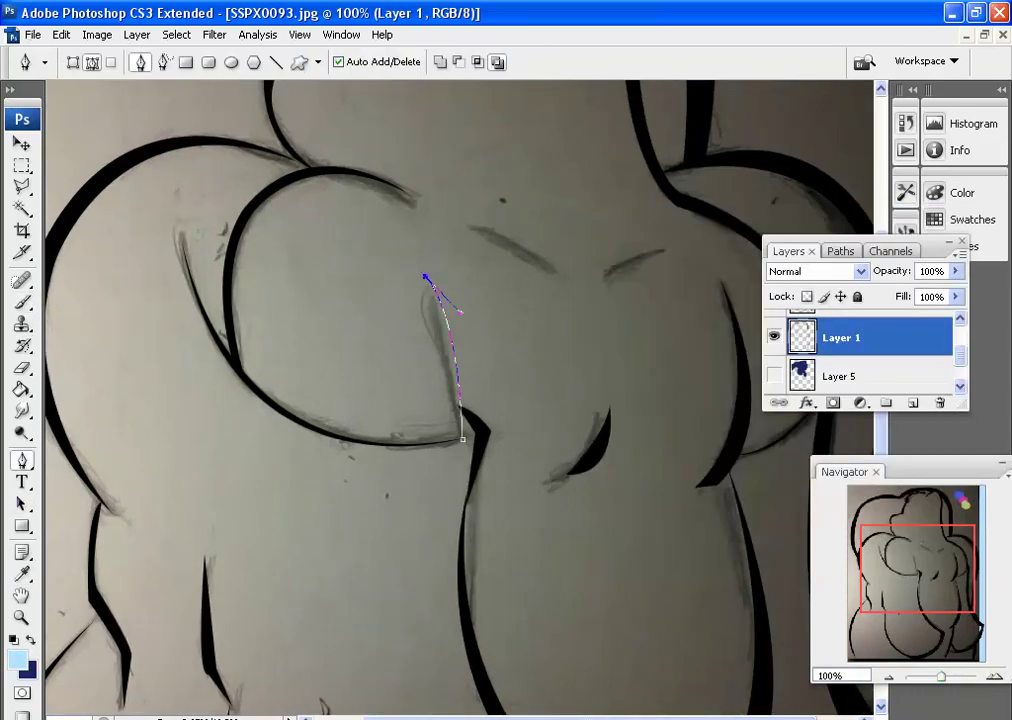
click(17, 658)
right_click(515, 343)
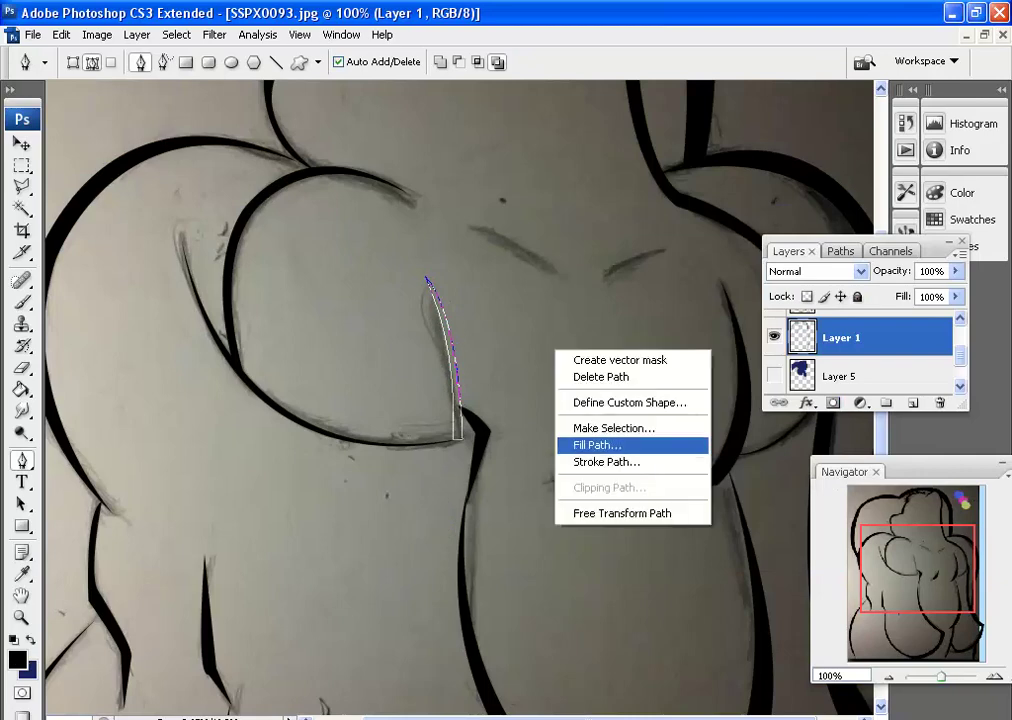
click(605, 445)
key(Return)
Show the blue layer again and make it active with navy blue as the brush colour.
click(773, 375)
drag(590, 500, 520, 525)
key(b)
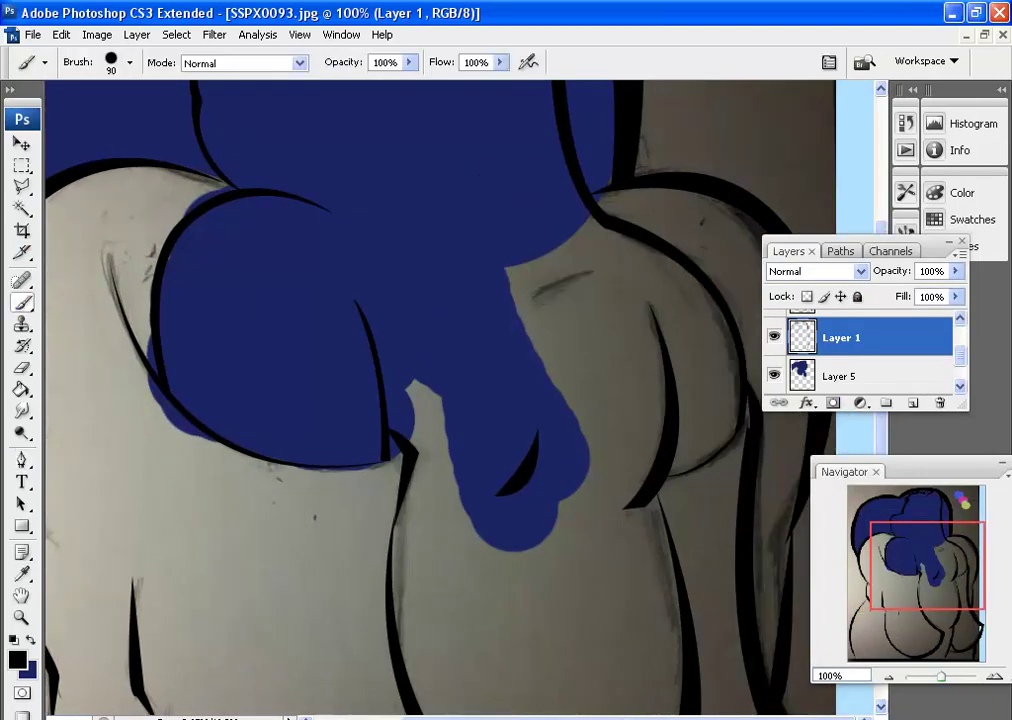
key(x)
click(840, 376)
scroll(644, 199, down, 5)
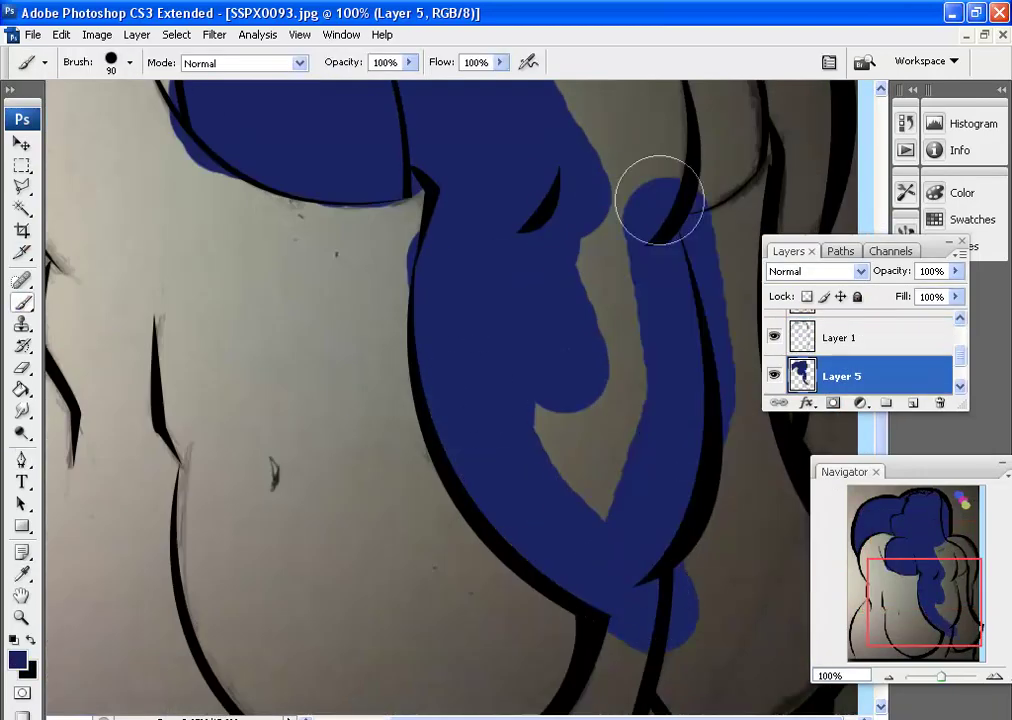
scroll(500, 450, down, 5)
Touch up the navy paint, alternating brush and eraser to fill grey gaps and clean edges.
key(e)
scroll(673, 490, up, 8)
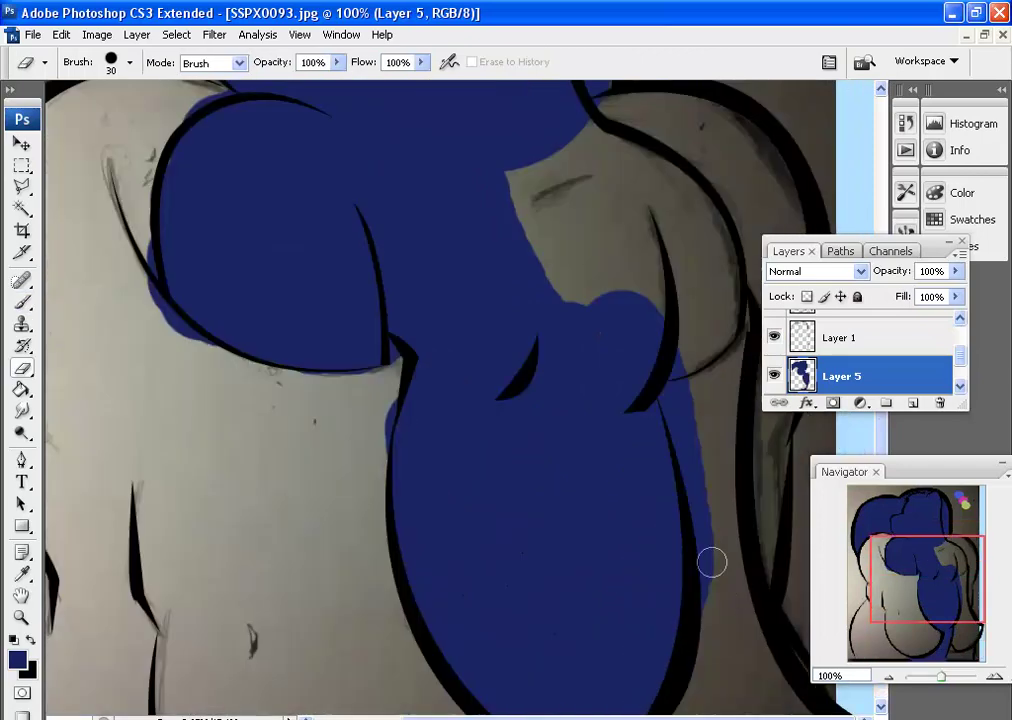
key(b)
drag(540, 230, 606, 321)
key(e)
key(b)
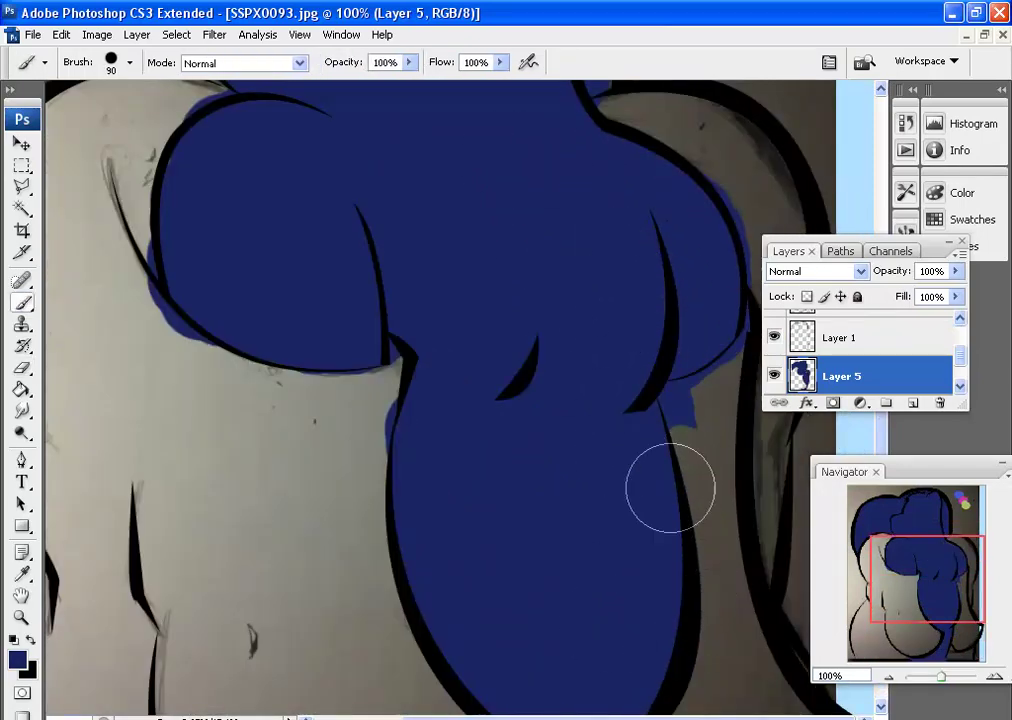
key(e)
key(p)
scroll(440, 400, up, 3)
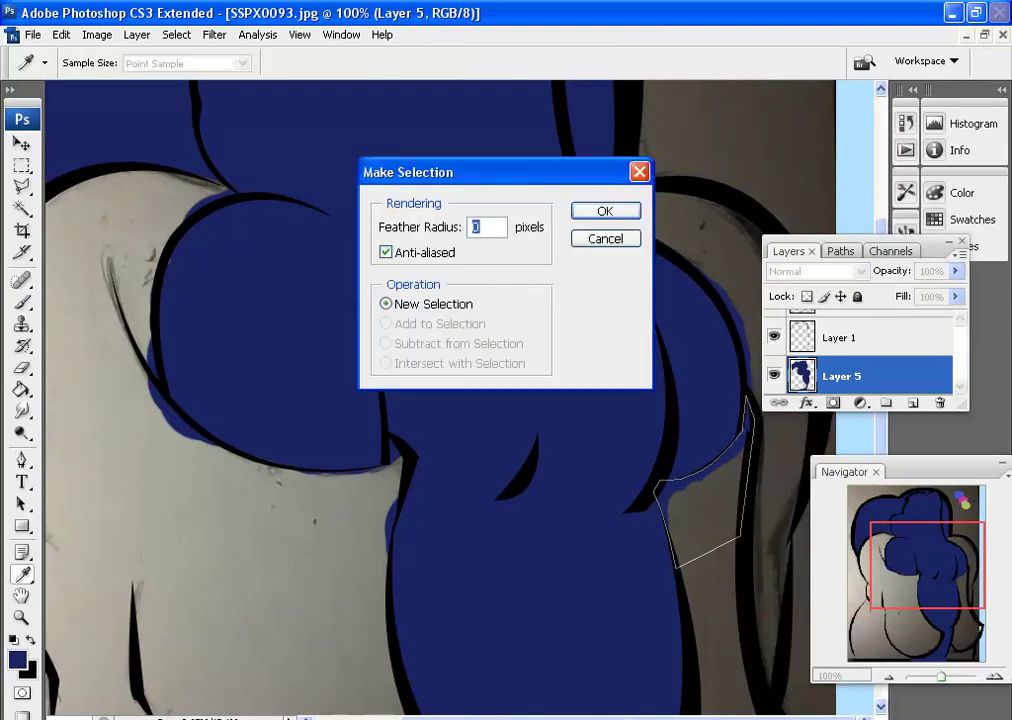
Turn the traced hair path into a selection and erase the navy spill with a 15 px eraser.
key(Return)
click(176, 34)
click(192, 72)
key(e)
scroll(737, 546, up, 5)
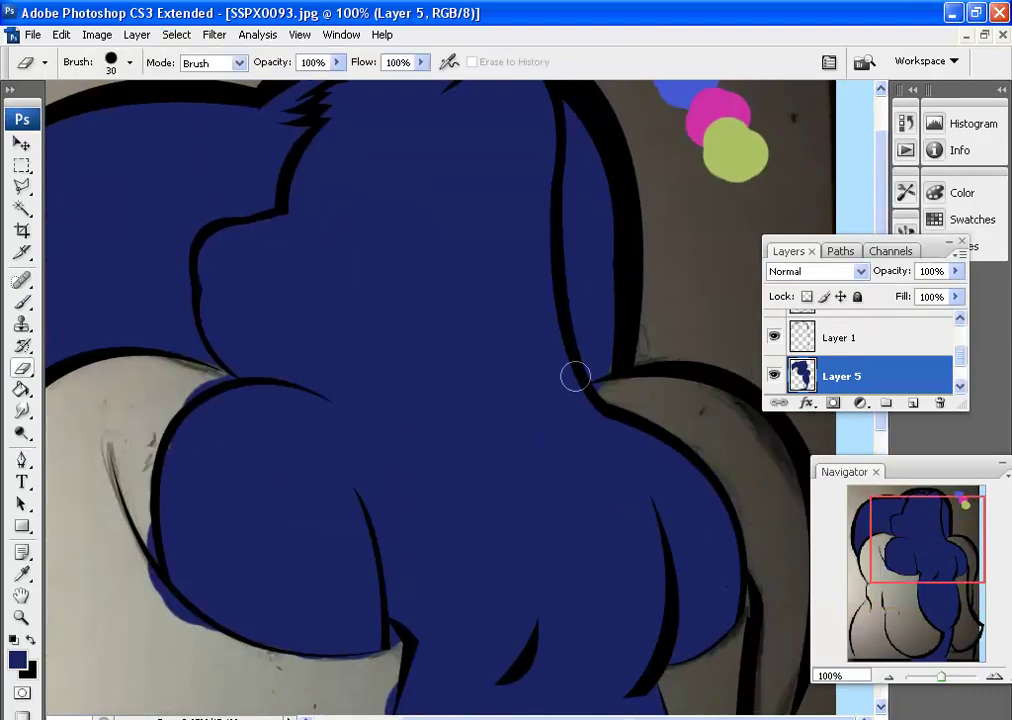
key(bracketleft)
key(bracketleft)
key(bracketleft)
scroll(648, 480, down, 5)
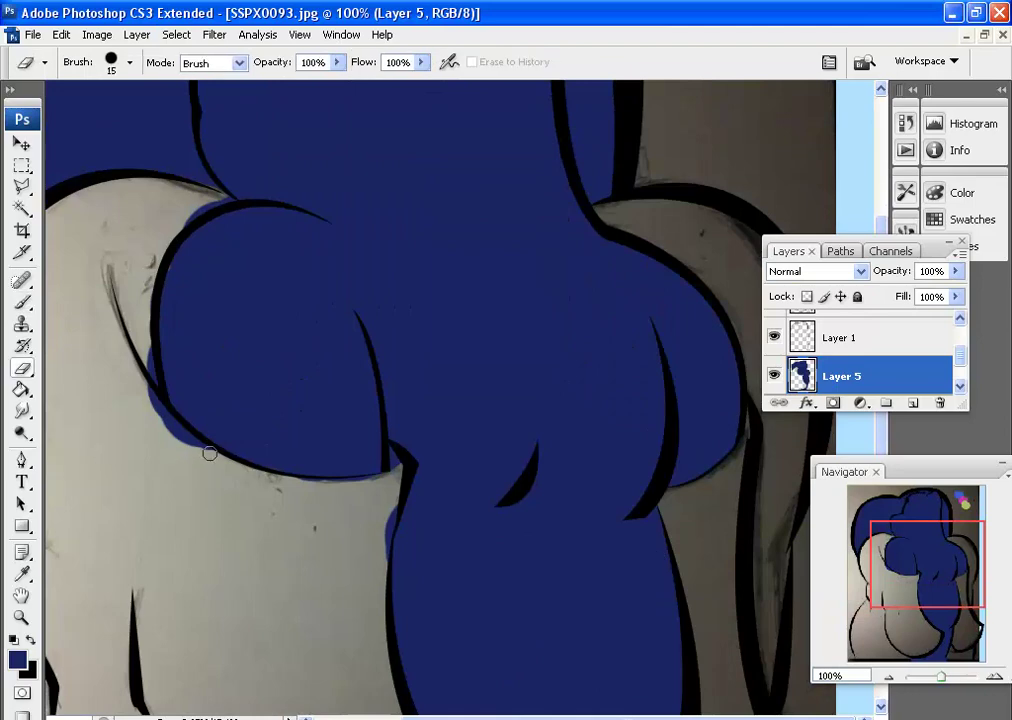
key(b)
key(e)
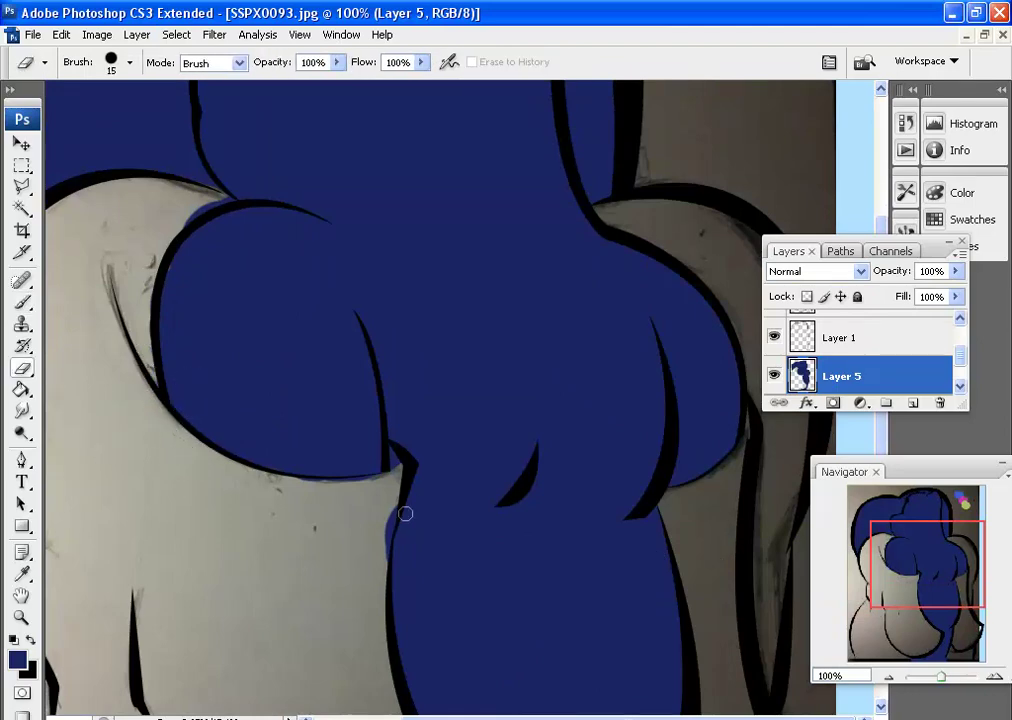
Make a selection from a second traced path, delete the navy pixels inside, and deselect.
key(p)
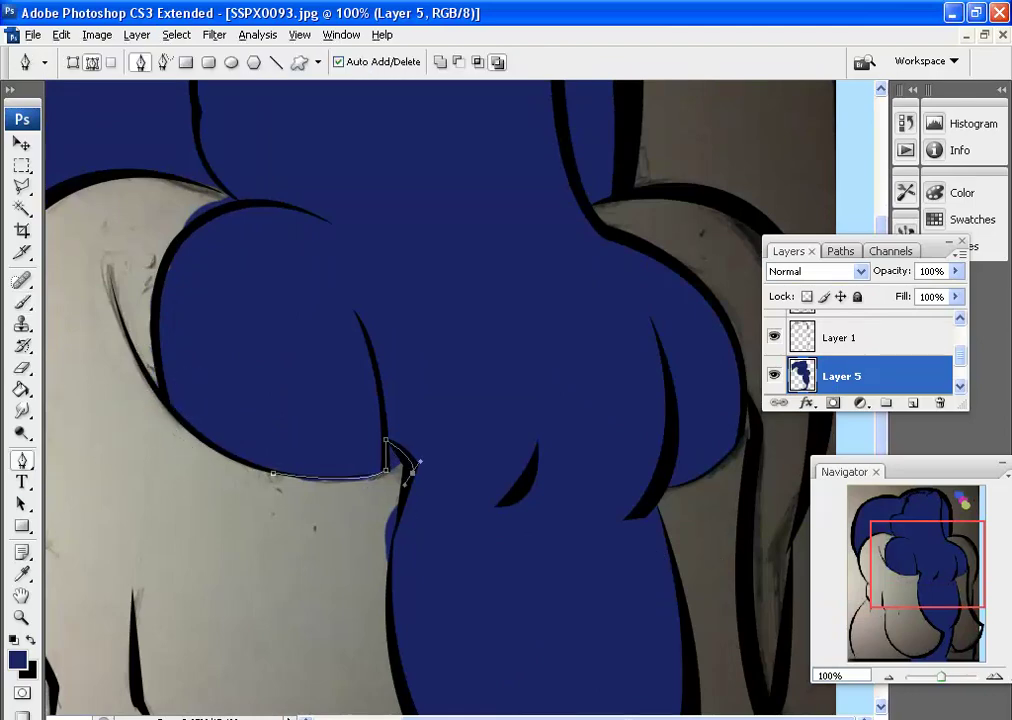
right_click(267, 527)
click(316, 605)
key(Return)
key(Delete)
key(ctrl+d)
Load the remaining open path around the torso as a selection.
key(b)
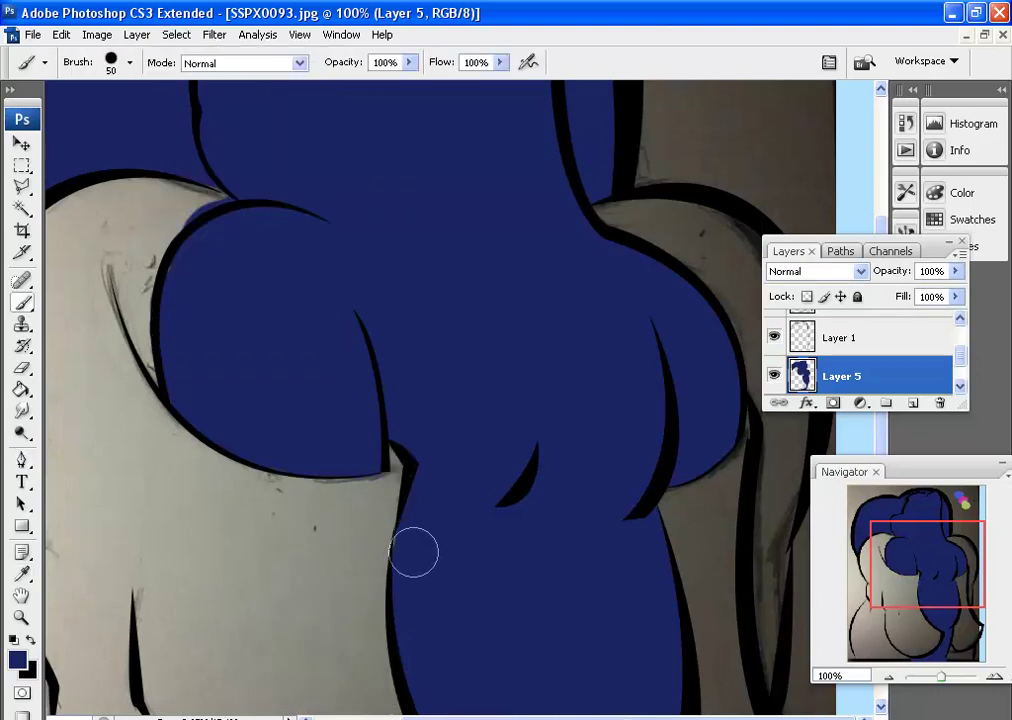
key(e)
key(b)
key(e)
key(b)
key(p)
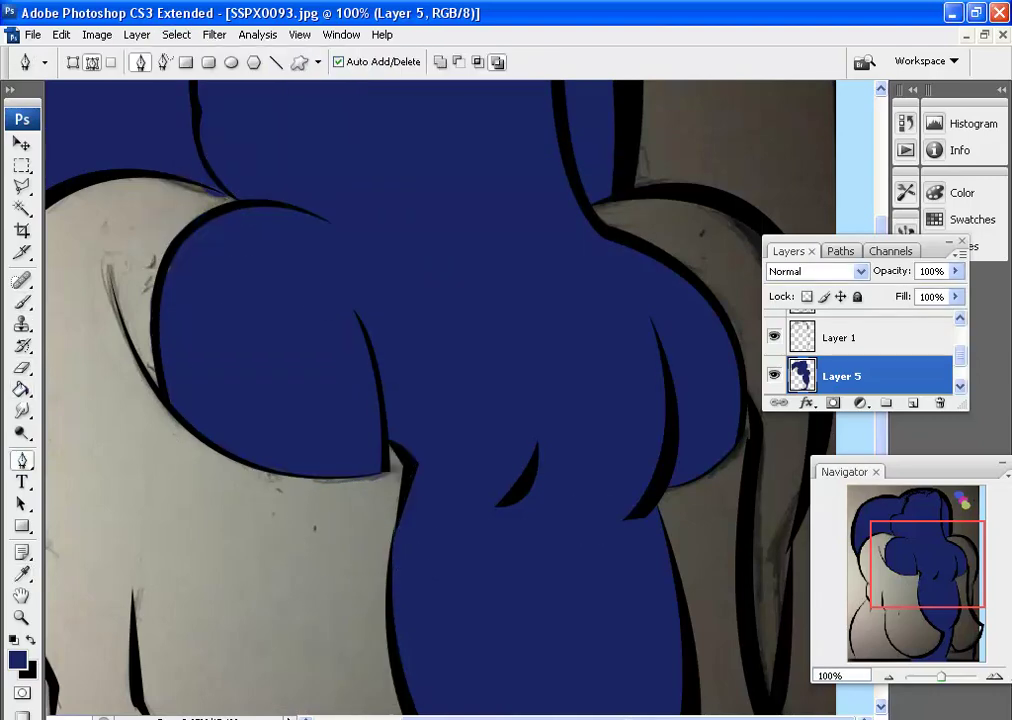
key(ctrl+Return)
Sample the olive green from the colour dot and add a new empty Layer 6.
key(i)
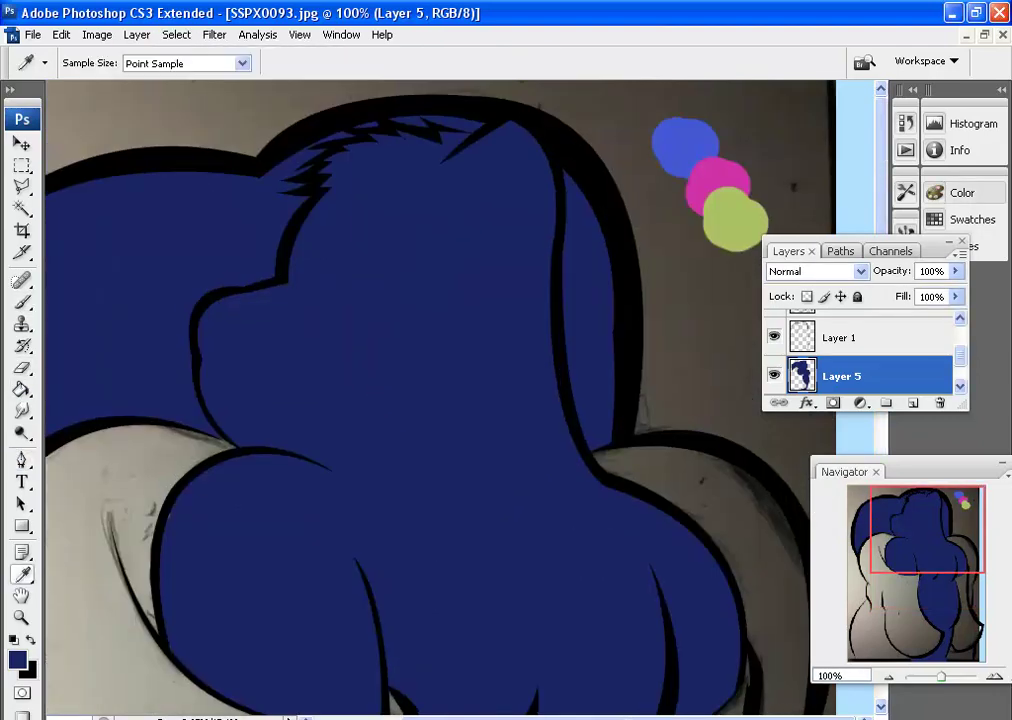
click(734, 214)
click(17, 660)
key(Return)
click(912, 402)
Brush olive green over the figure's light body areas on Layer 6.
key(b)
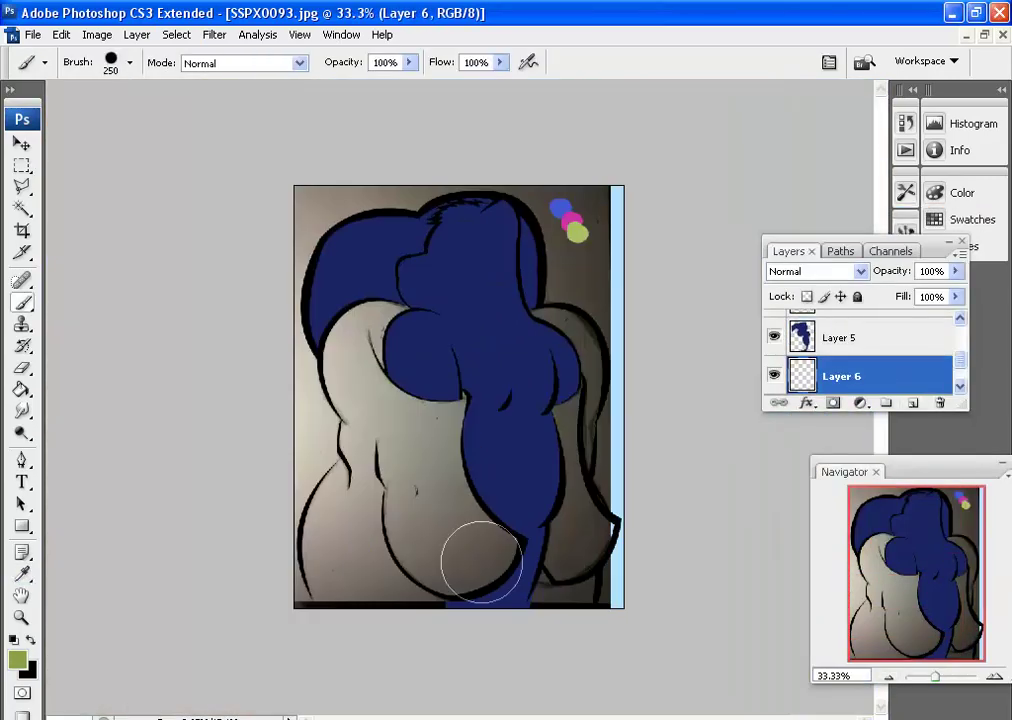
mouse_move(481, 562)
mouse_down()
mouse_move(548, 454)
mouse_move(578, 533)
mouse_up()
key(e)
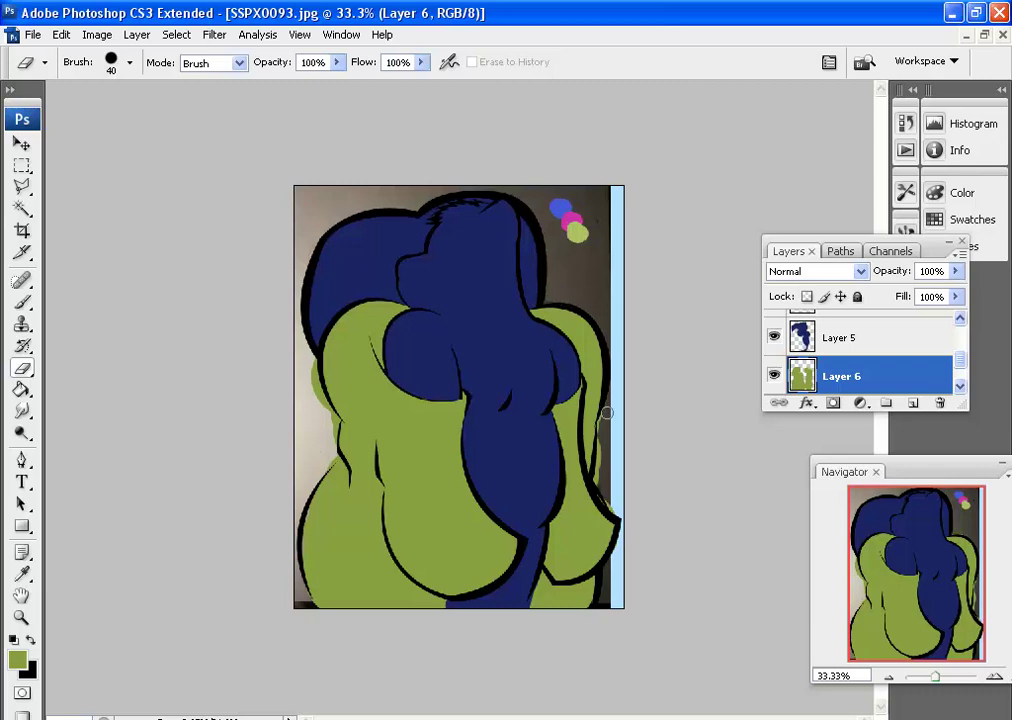
scroll(634, 455, up, 3)
click(890, 251)
drag(900, 241, 286, 215)
click(175, 225)
Erase the green overflow beyond the right outline with a 40 px eraser.
key(b)
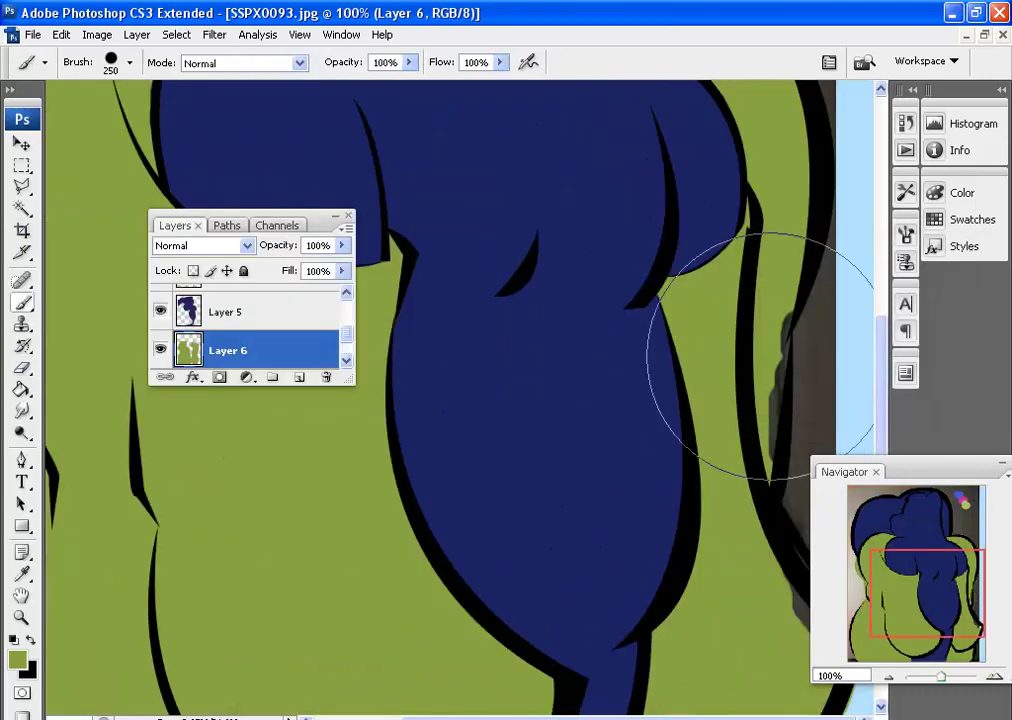
key(bracketleft)
key(bracketleft)
key(bracketleft)
key(e)
drag(845, 472, 182, 407)
key(b)
key(e)
scroll(854, 582, down, 2)
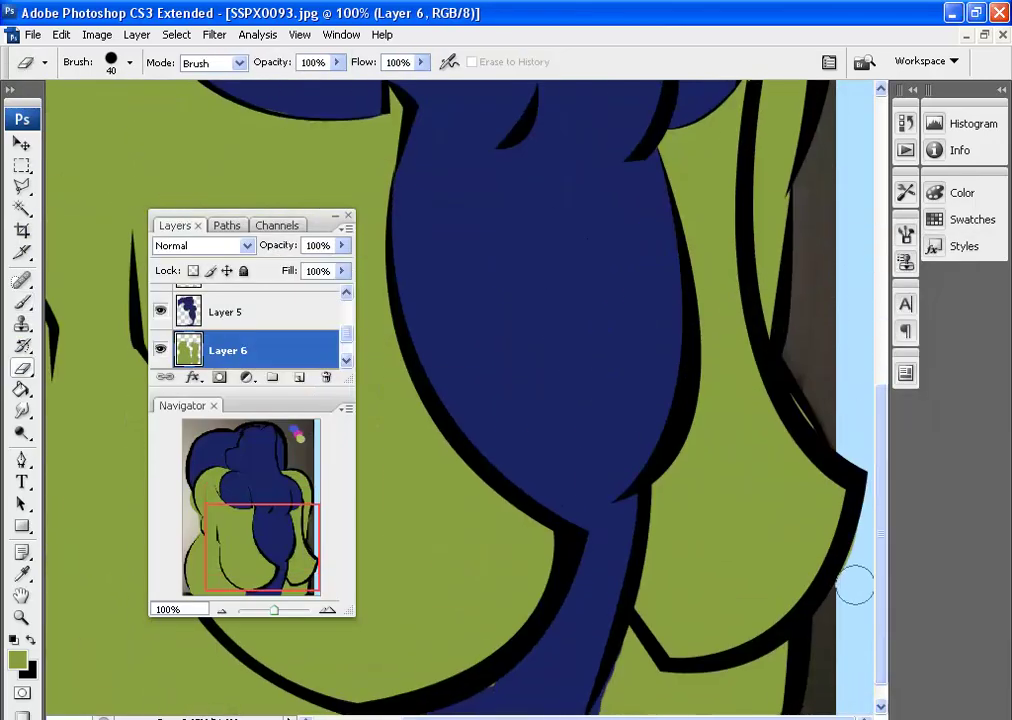
scroll(555, 703, down, 2)
Make the navy hair layer active and zoom out to see the whole figure.
key(alt+bracketright)
key(p)
key(ctrl+minus)
key(ctrl+minus)
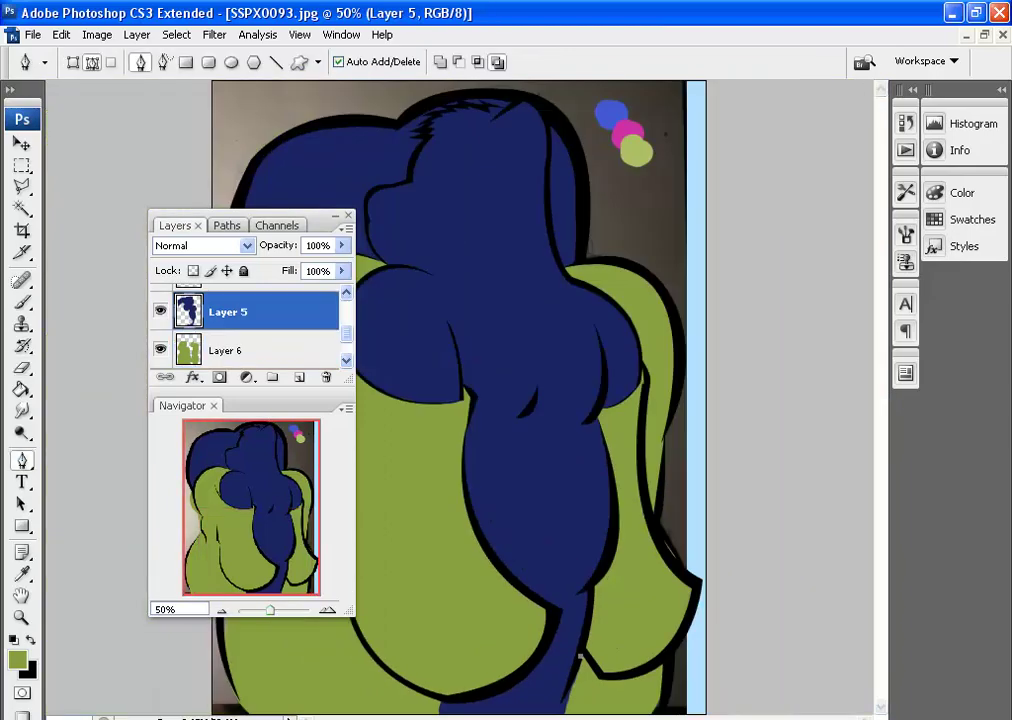
key(ctrl+minus)
Pen-trace the figure's left body outline at 66.7% zoom and make it a selection.
drag(250, 214, 160, 124)
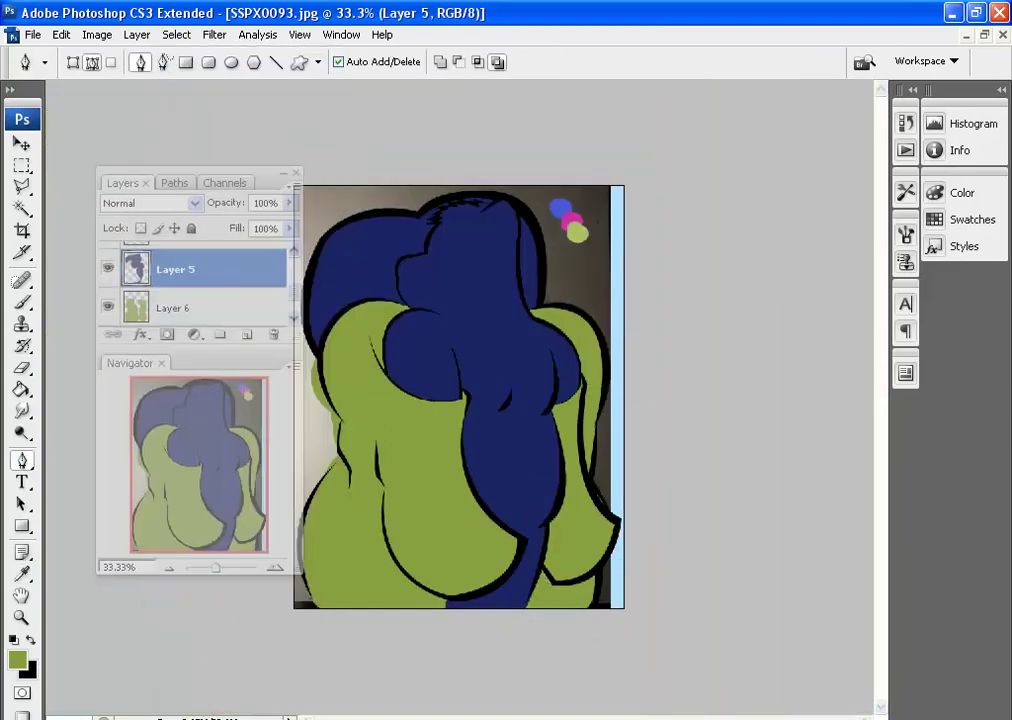
drag(182, 405, 747, 488)
key(ctrl+plus)
click(160, 612)
drag(230, 528, 270, 527)
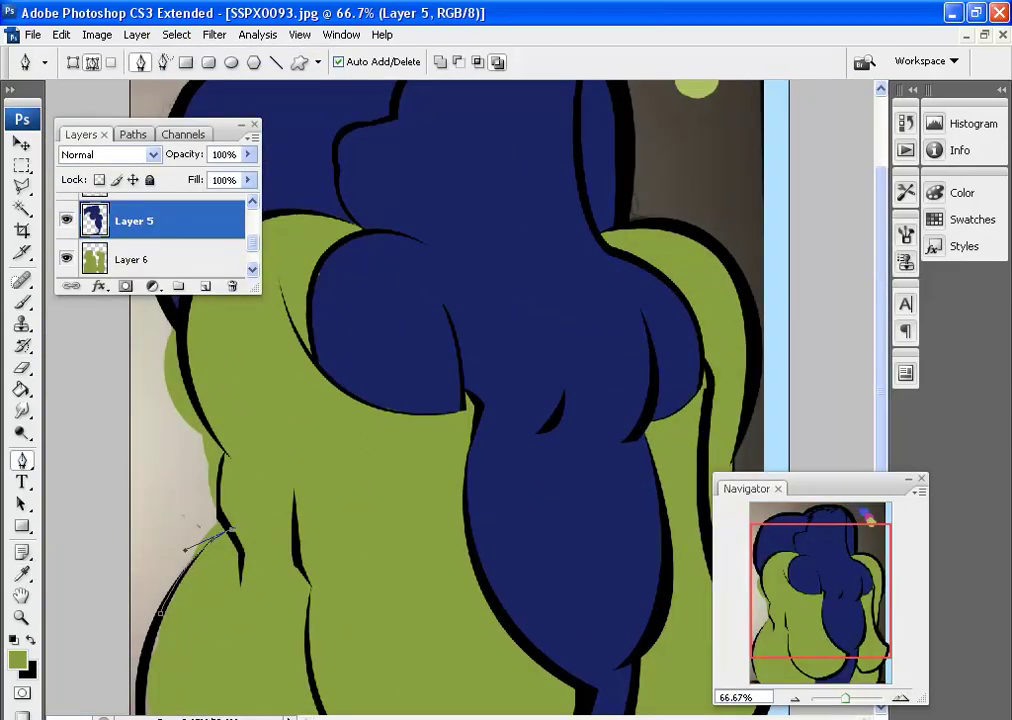
right_click(375, 389)
click(452, 477)
key(Return)
Remove the green spill inside the selection on the skin layer, then zoom out.
key(alt+bracketleft)
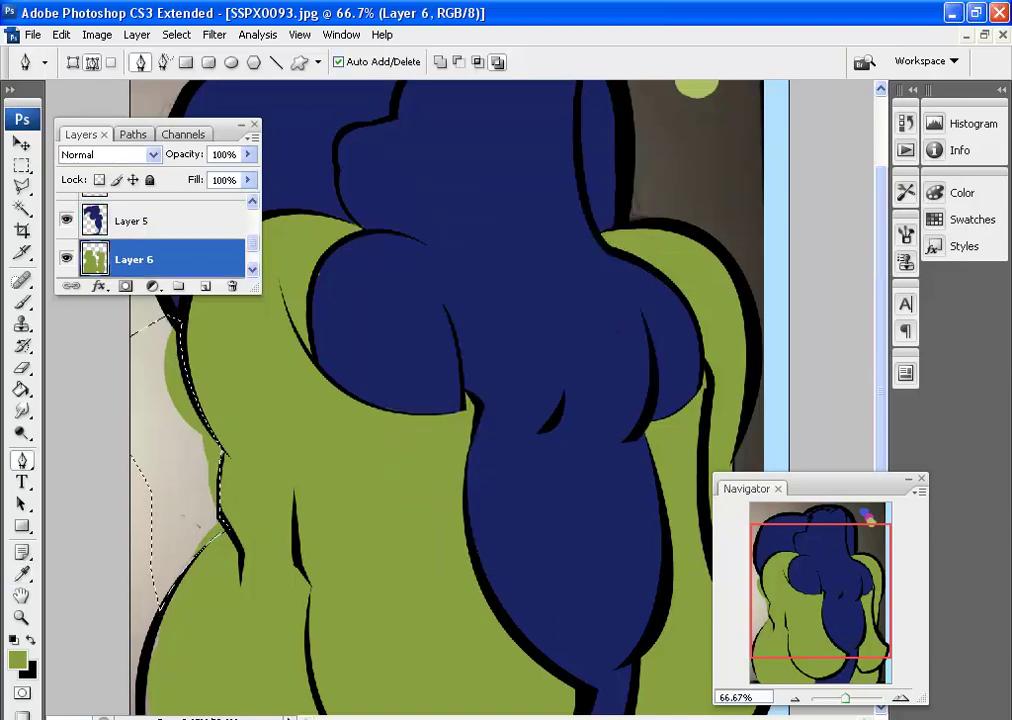
scroll(174, 554, down, 2)
key(b)
key(p)
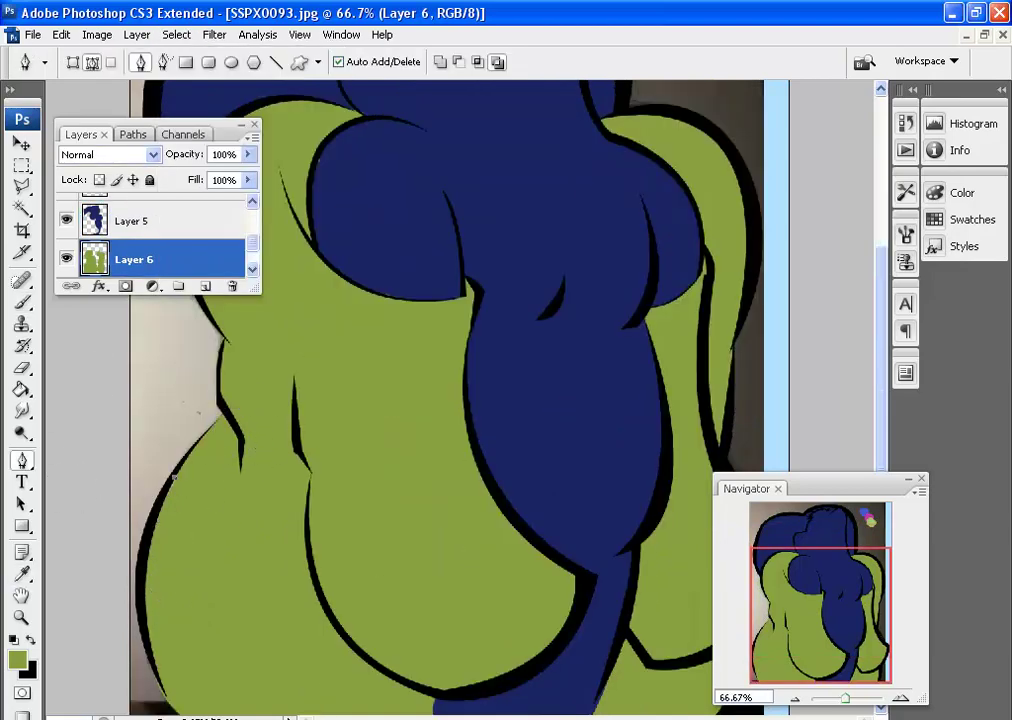
key(b)
key(p)
key(ctrl+minus)
scroll(150, 240, down, 1)
Add Layer 7 below the skin layer and fill it with white as the background.
ctrl+click(205, 286)
click(28, 668)
text(d9f0ff)
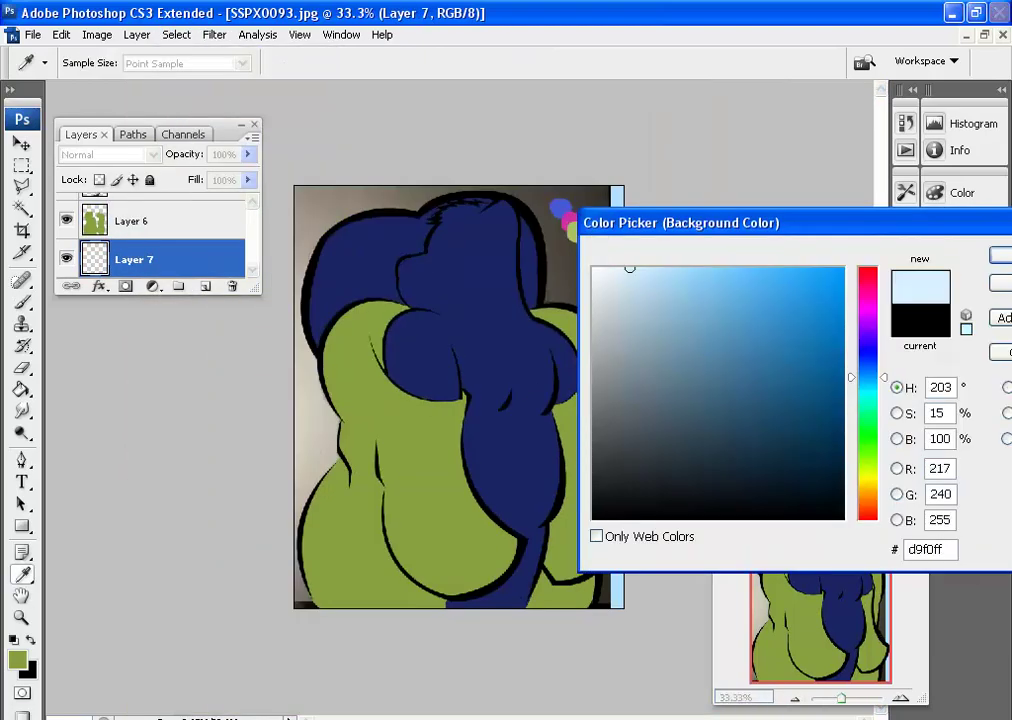
key(Return)
key(g)
click(621, 598)
key(m)
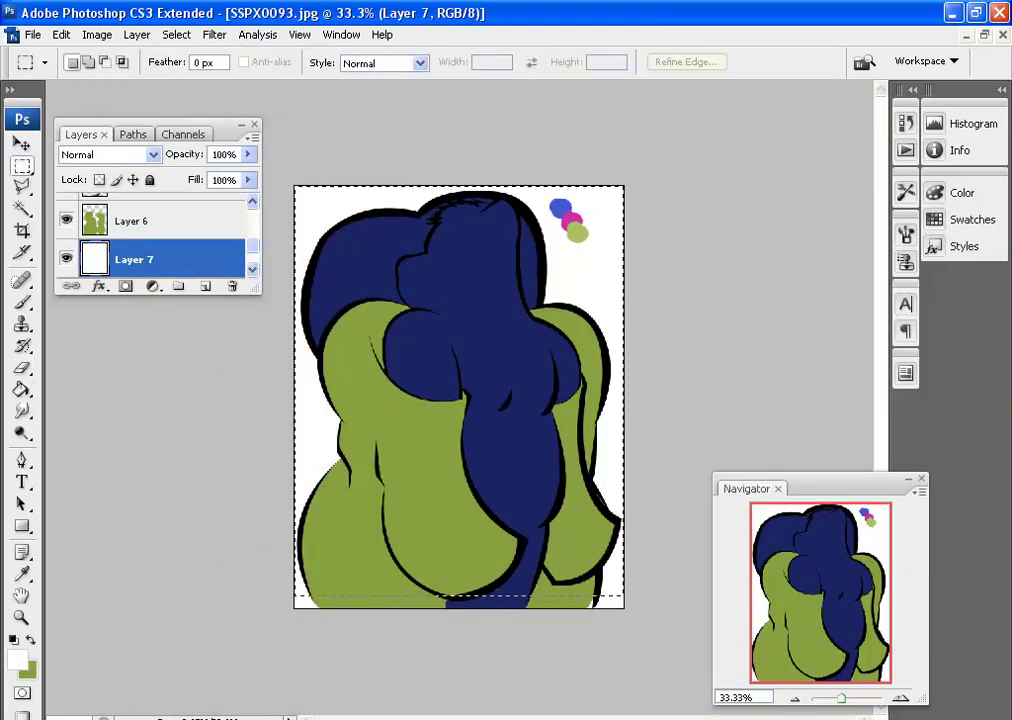
key(ctrl+a)
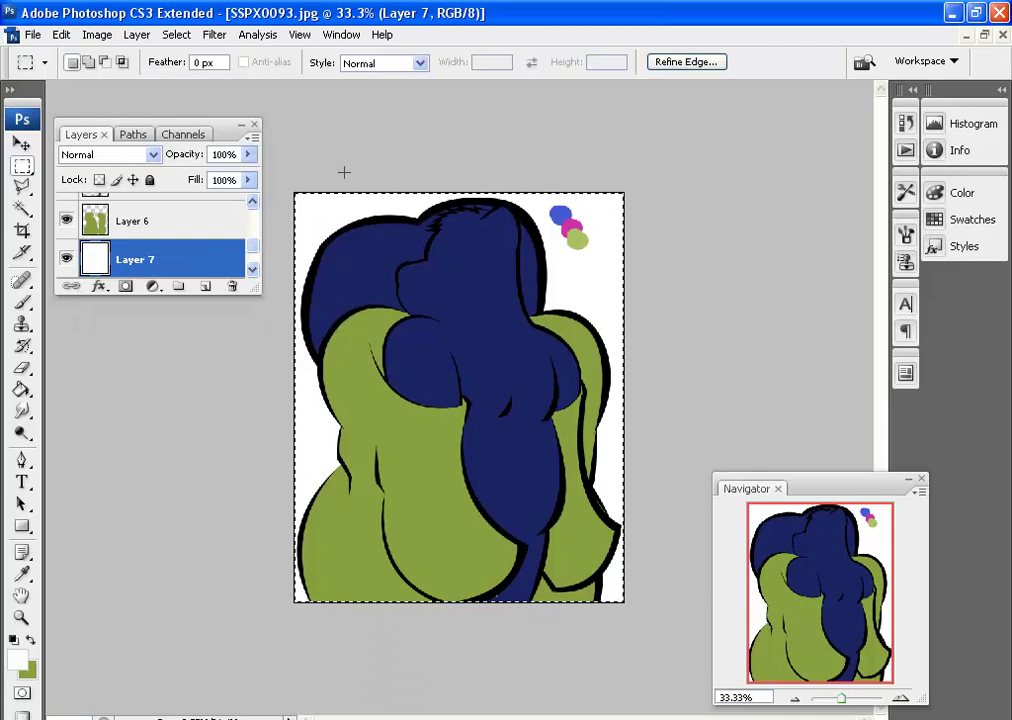
Move the Layers panel lower and step up to the Layer 1 outlines.
drag(150, 124, 165, 407)
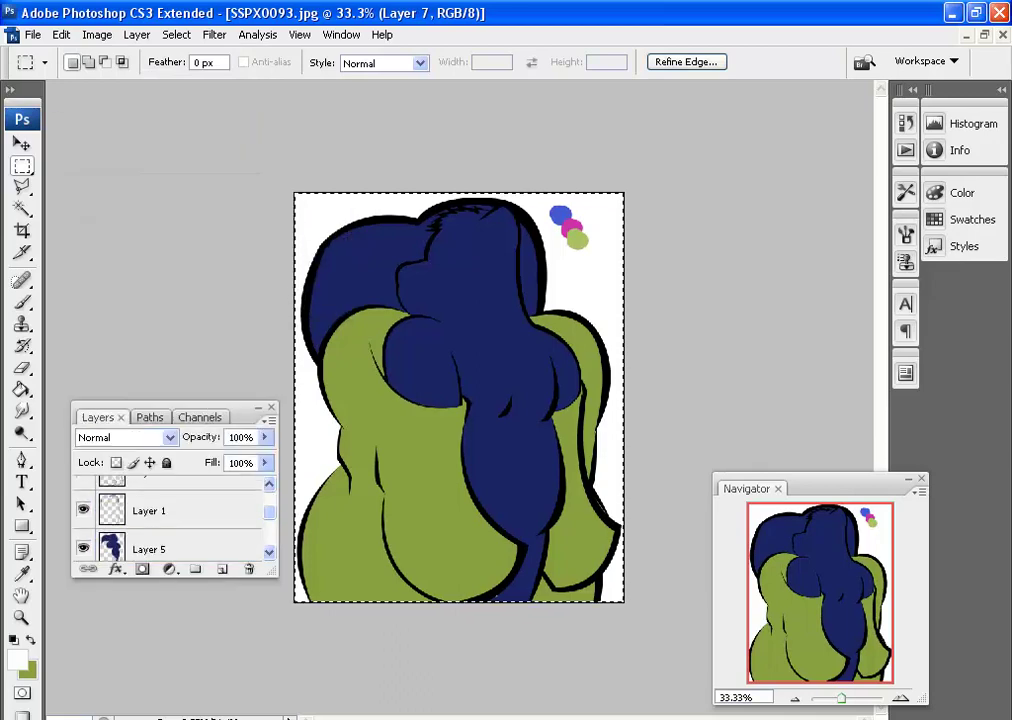
key(alt+bracketright)
key(alt+bracketright)
key(ctrl+d)
Add a Gradient Overlay layer style to the Layer 1 outlines.
click(176, 34)
mouse_move(124, 83)
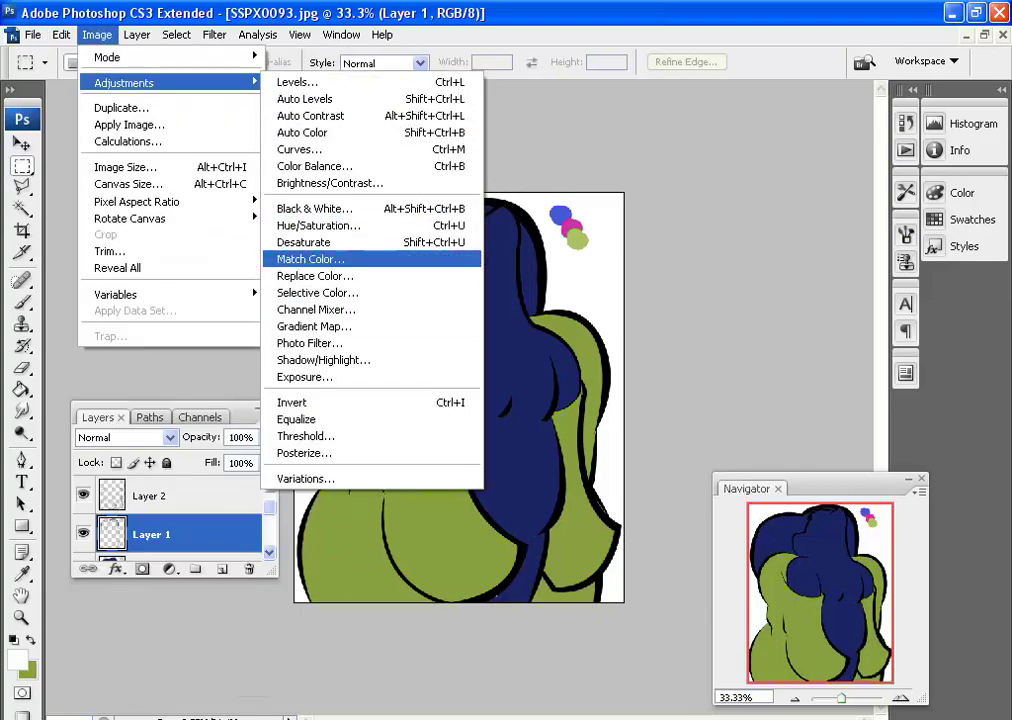
click(137, 34)
click(515, 273)
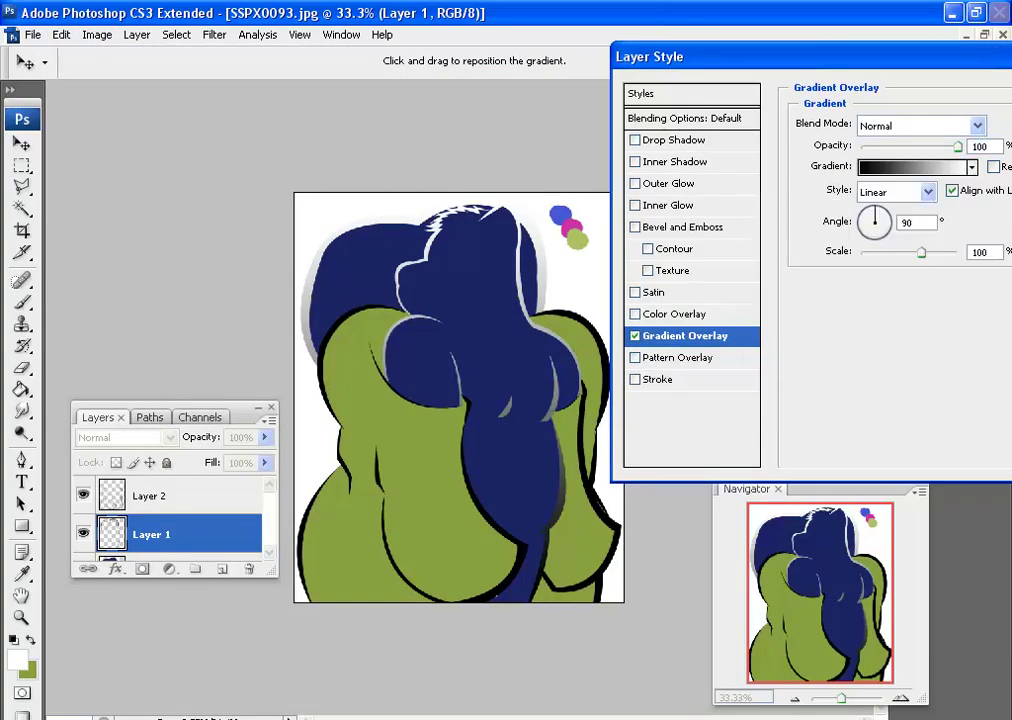
click(915, 166)
Set the overlay gradient's stops to navy at the start and dark purple at the end.
drag(330, 70, 734, 78)
double_click(729, 426)
click(875, 155)
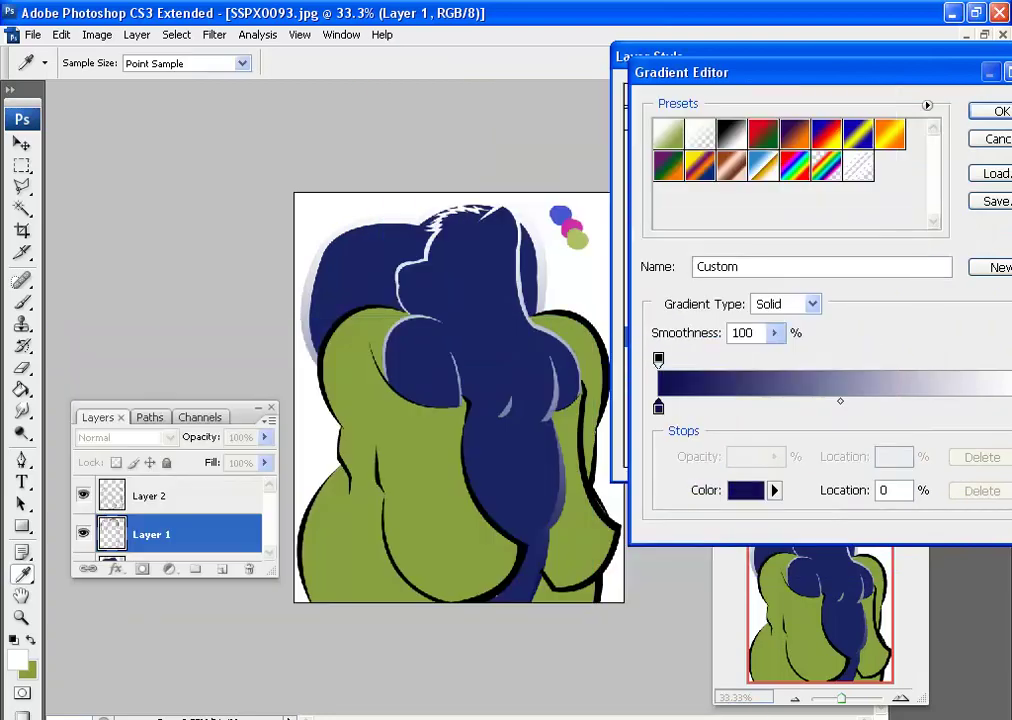
click(969, 412)
double_click(969, 412)
click(255, 535)
click(522, 364)
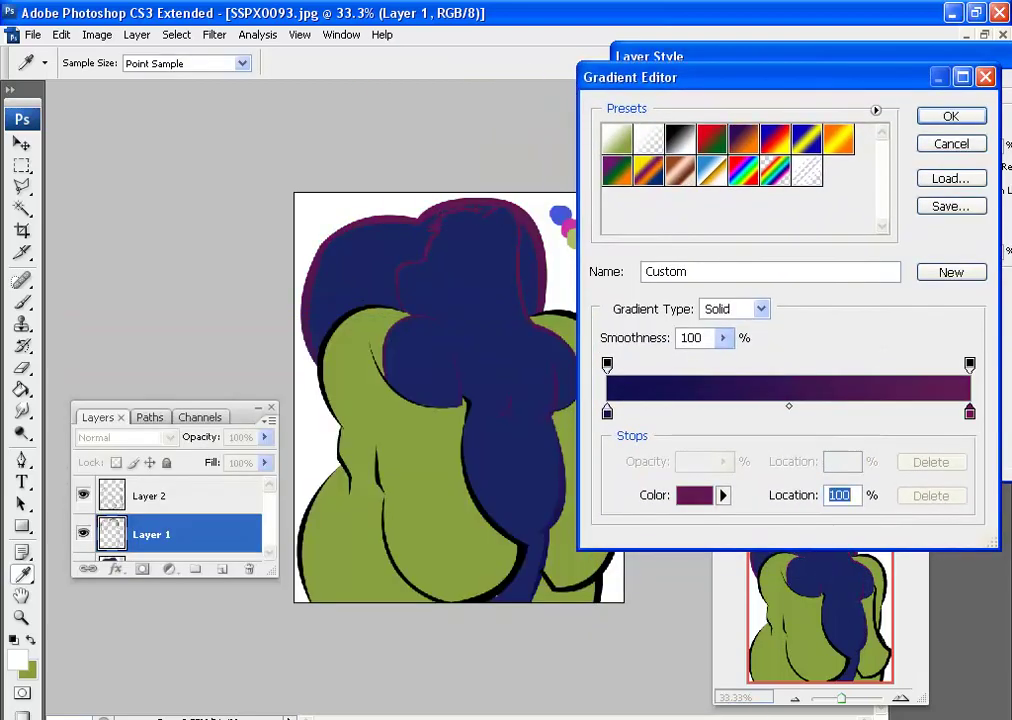